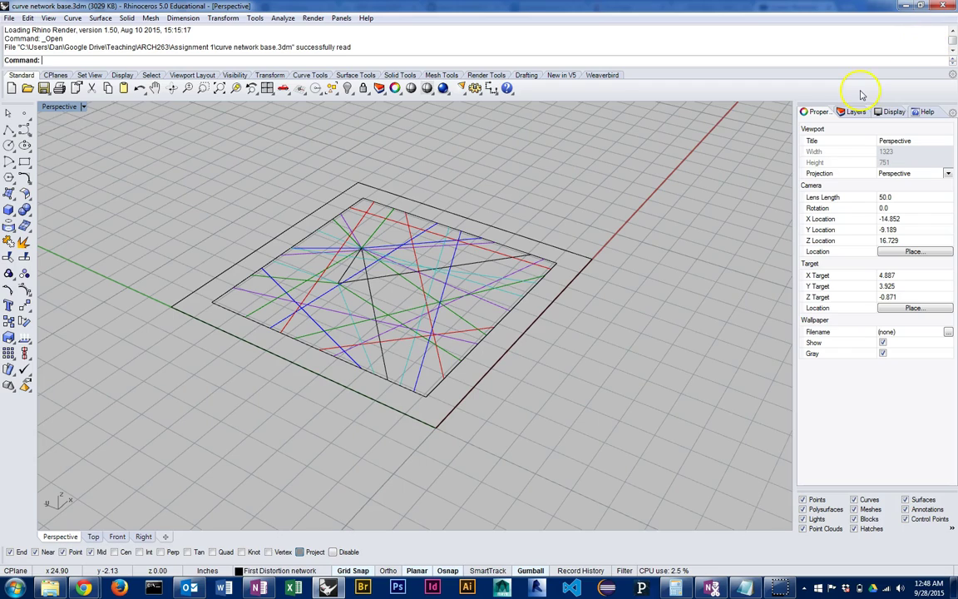
Reset the viewport to the default Perspective view of the curve network
right_click_drag(443, 210, 103, 114)
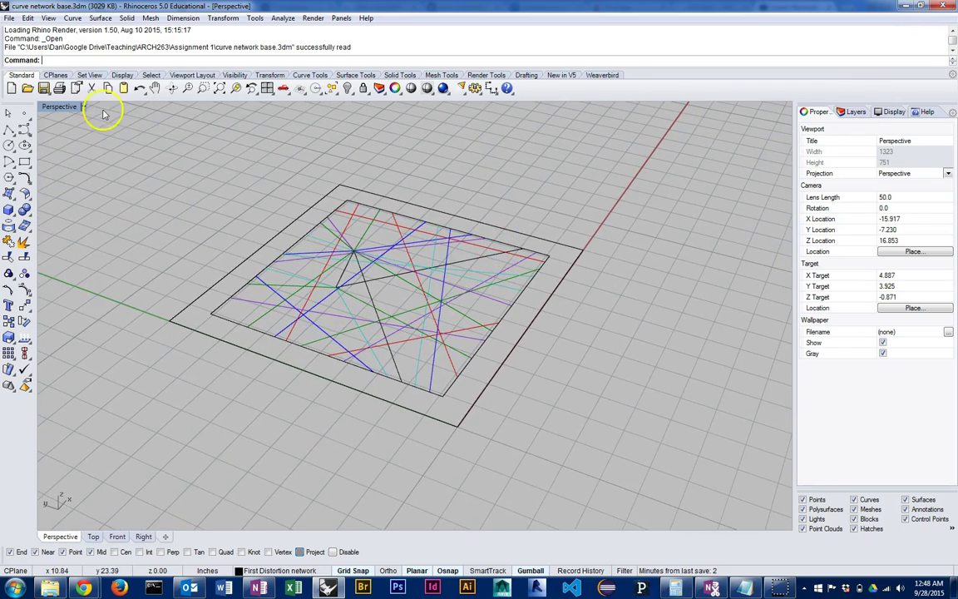
left_click(81, 107)
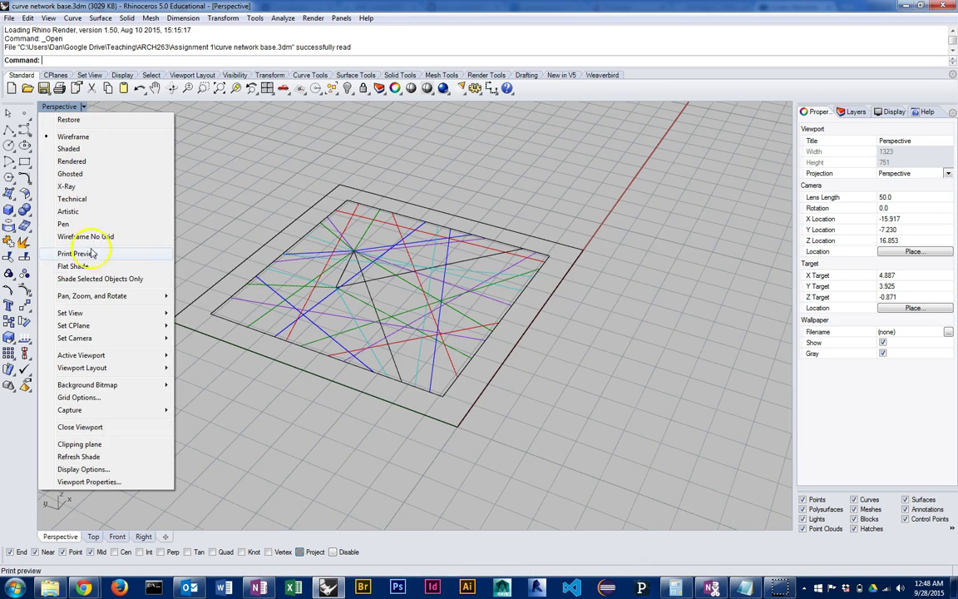
mouse_move(103, 314)
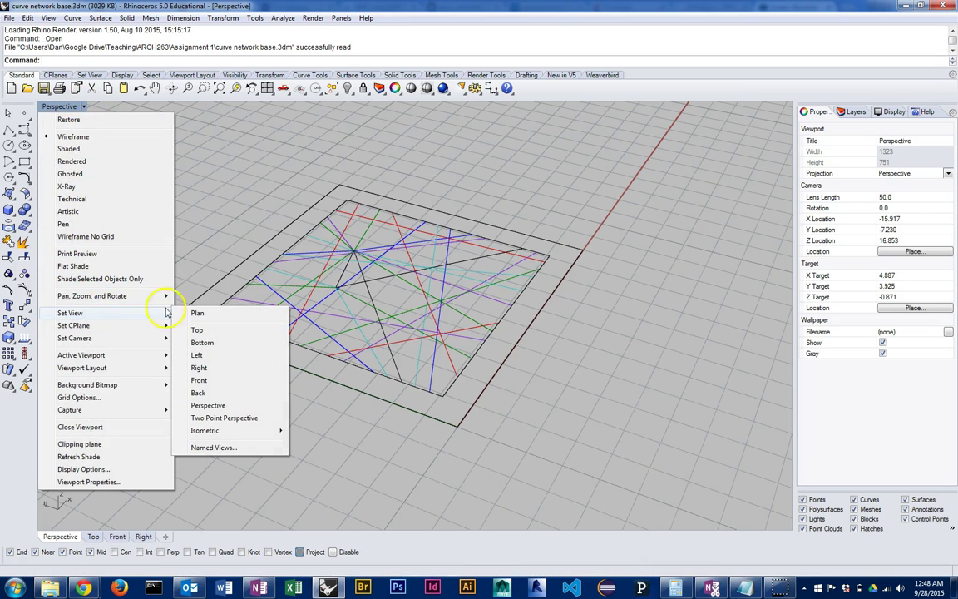
left_click(193, 405)
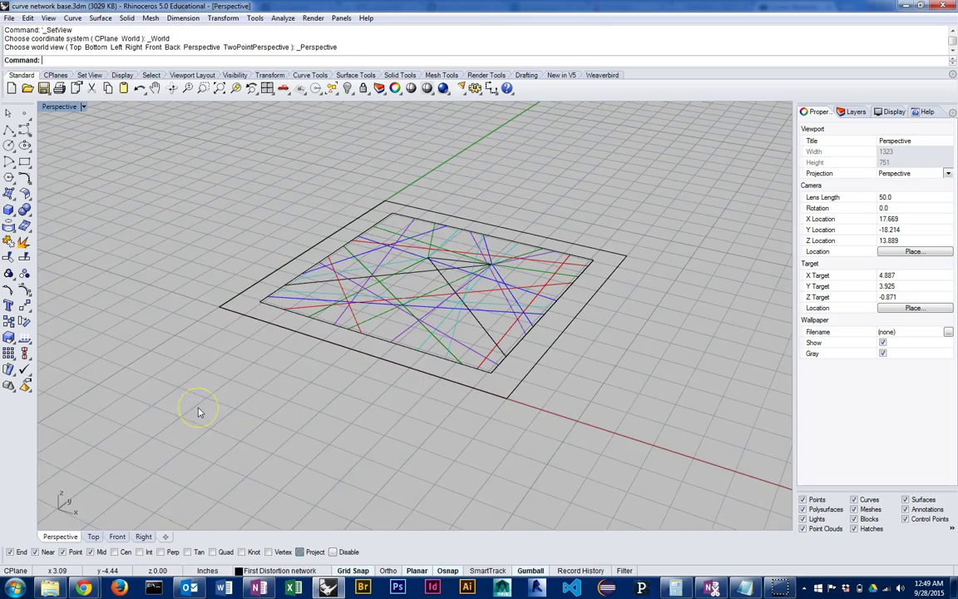
right_click_drag(299, 316, 408, 323)
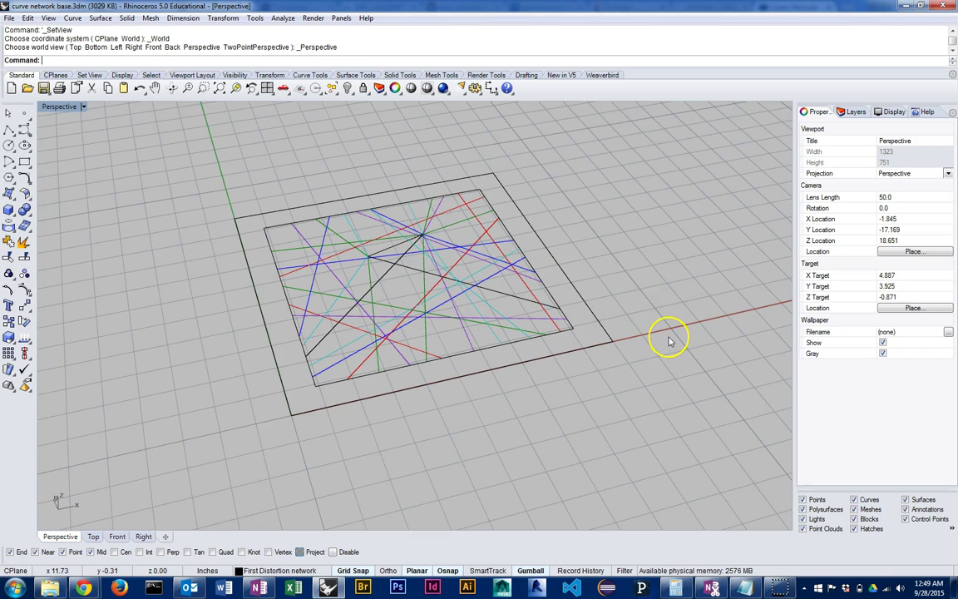
right_click_drag(647, 389, 661, 367)
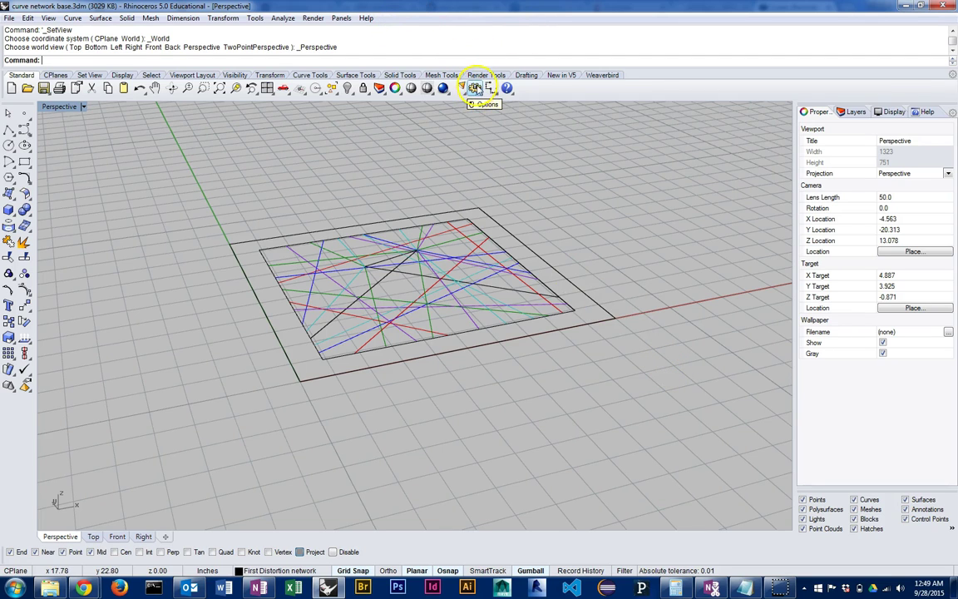
Hide the grid lines, grid axes and world axes icon in all viewports
left_click(475, 89)
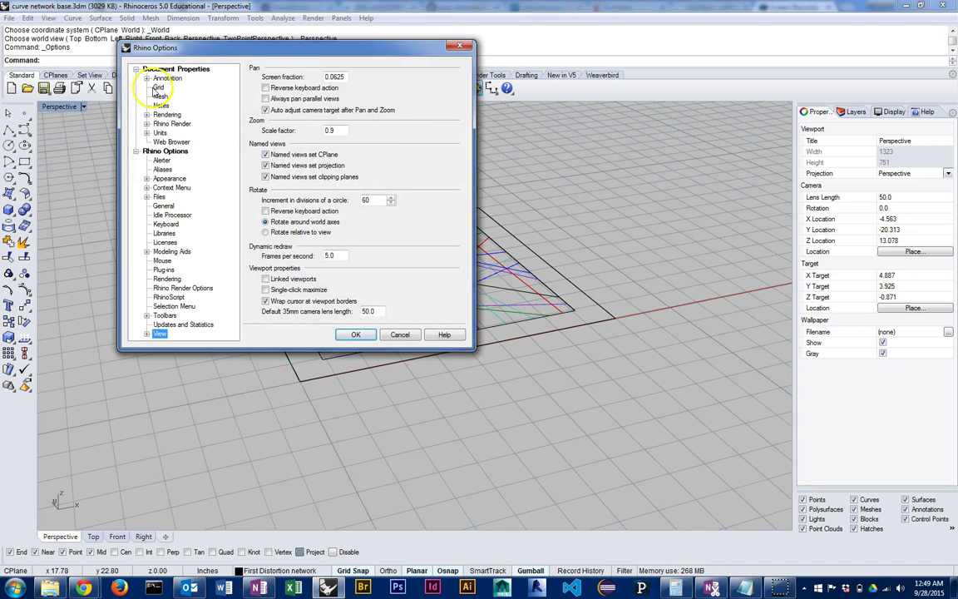
left_click(158, 87)
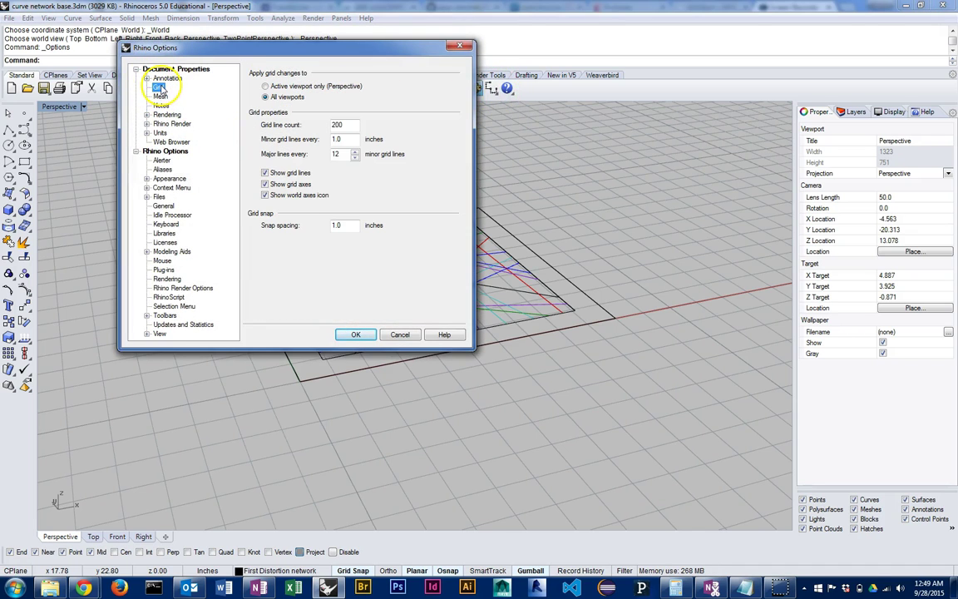
left_click(264, 173)
left_click(264, 185)
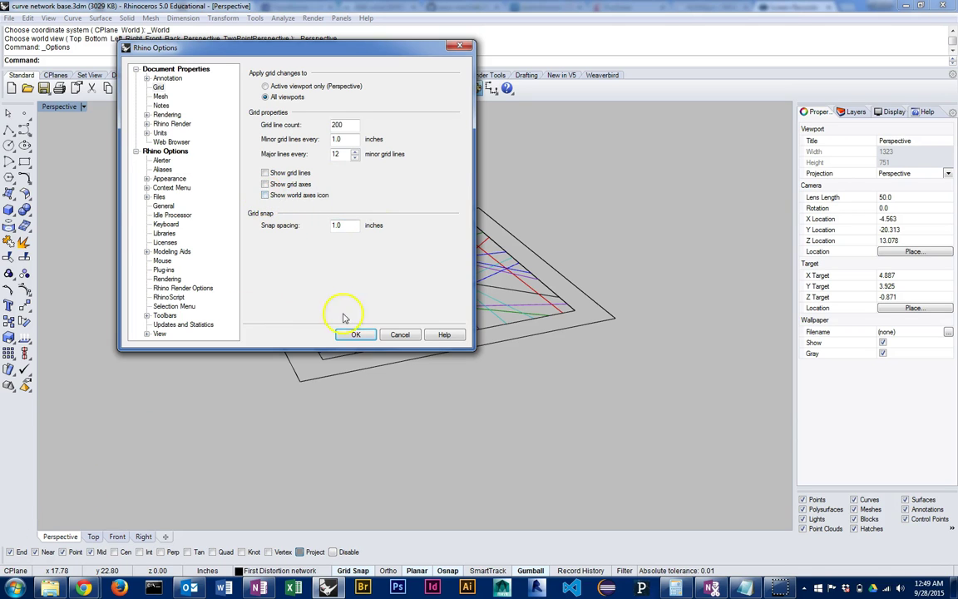
left_click(356, 336)
right_click_drag(502, 304, 528, 300)
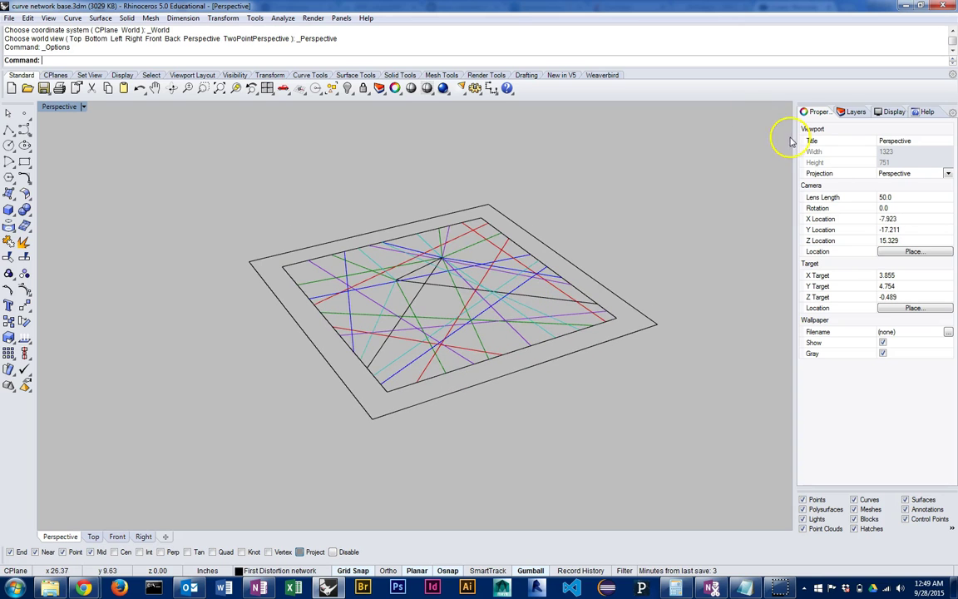
Set the Wireframe display mode's background to a solid White color
left_click(888, 117)
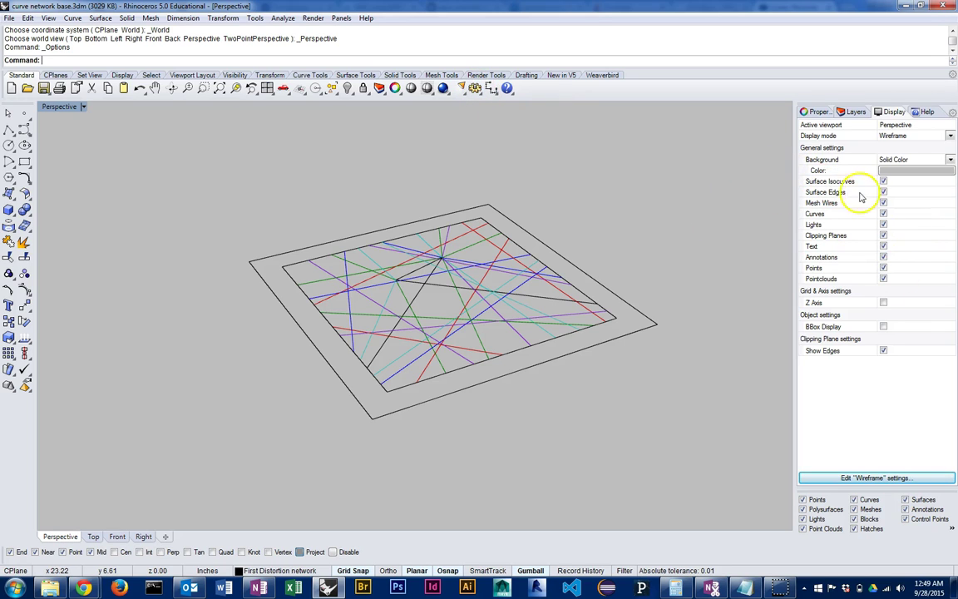
left_click(950, 161)
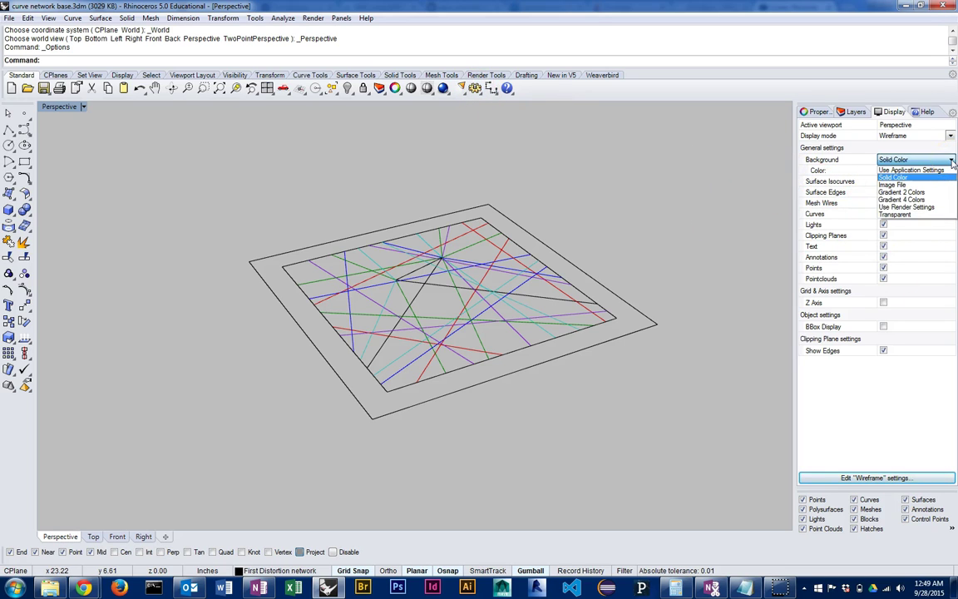
left_click(947, 177)
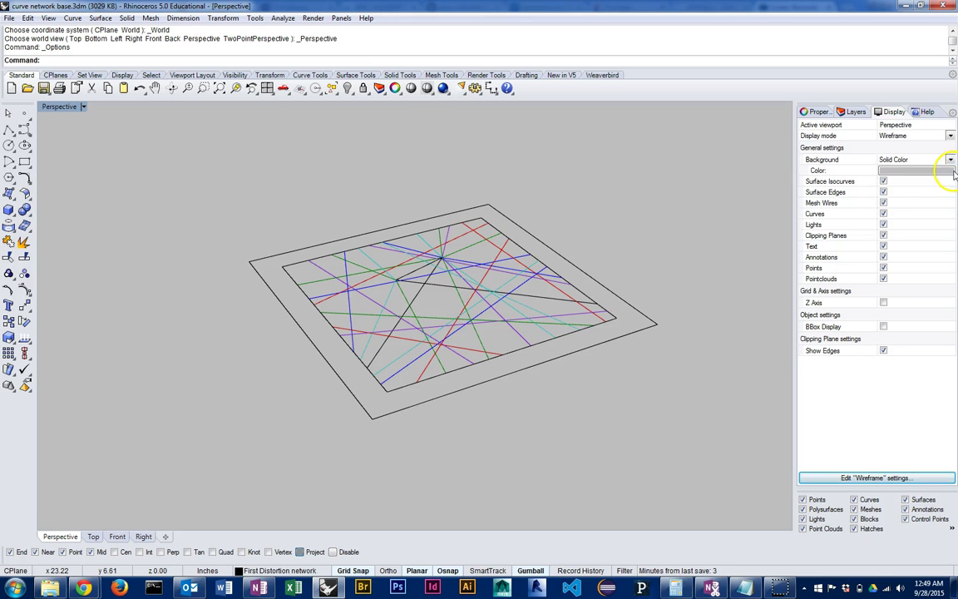
left_click(947, 170)
left_click(387, 194)
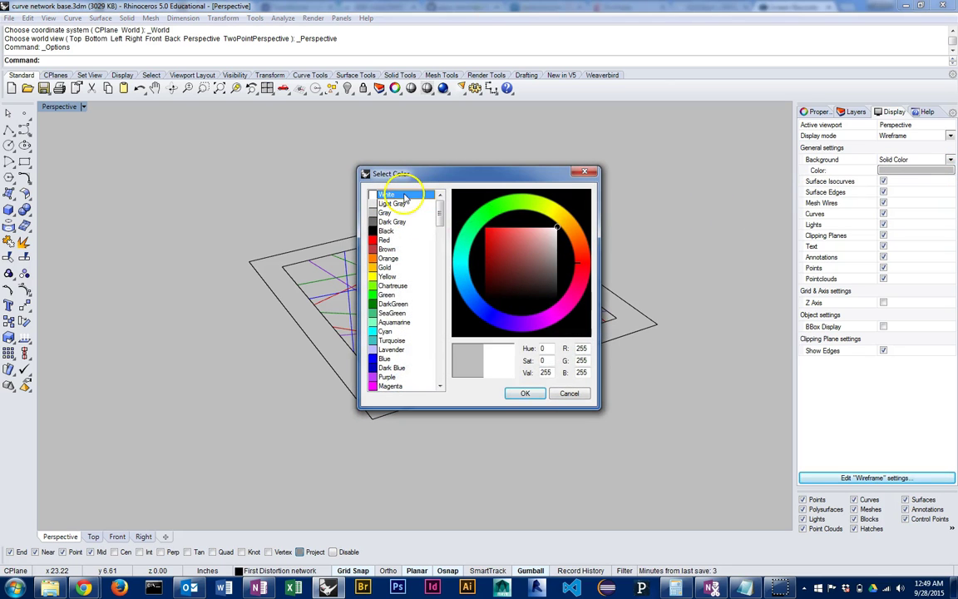
left_click(525, 393)
right_click_drag(604, 240, 532, 239)
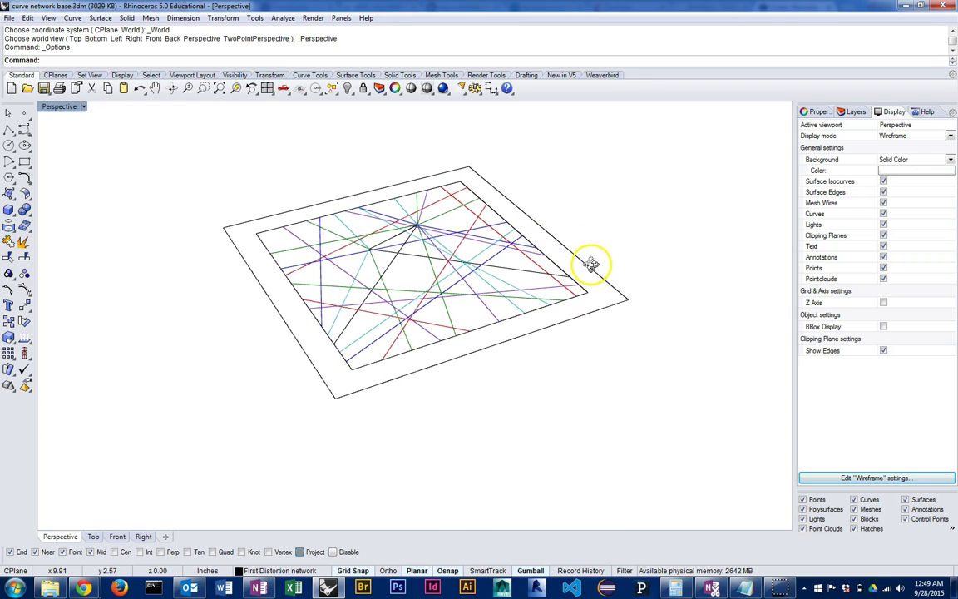
Turn the display of curves off and back on in the Wireframe settings
left_click(883, 213)
left_click(883, 214)
Capture the angled Perspective view with ViewCaptureToFile as a JPEG named frame3 in the Assignment 1 folder
right_click_drag(478, 226, 511, 287)
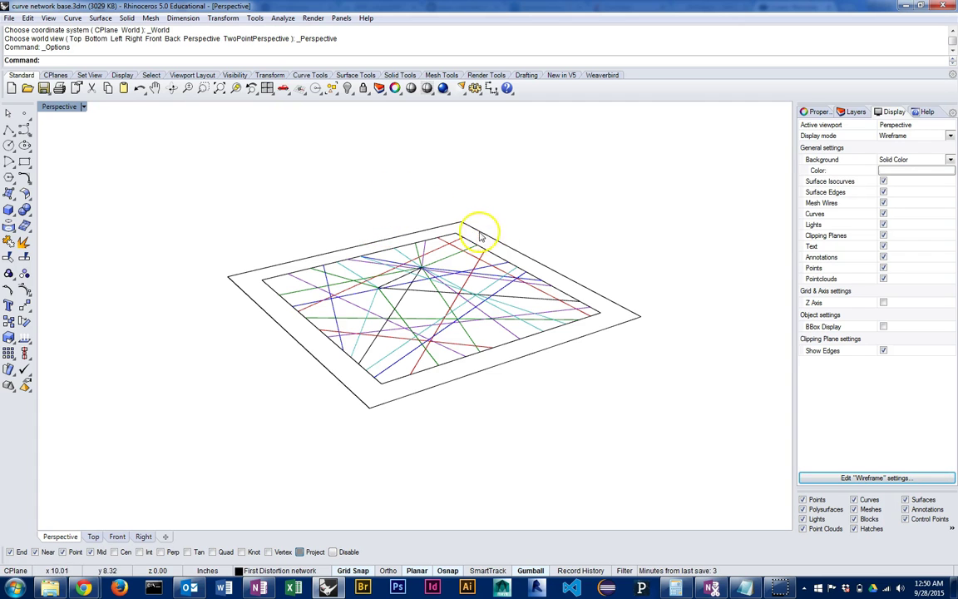
right_click_drag(551, 269, 456, 298)
right_click_drag(506, 214, 496, 277, "shift")
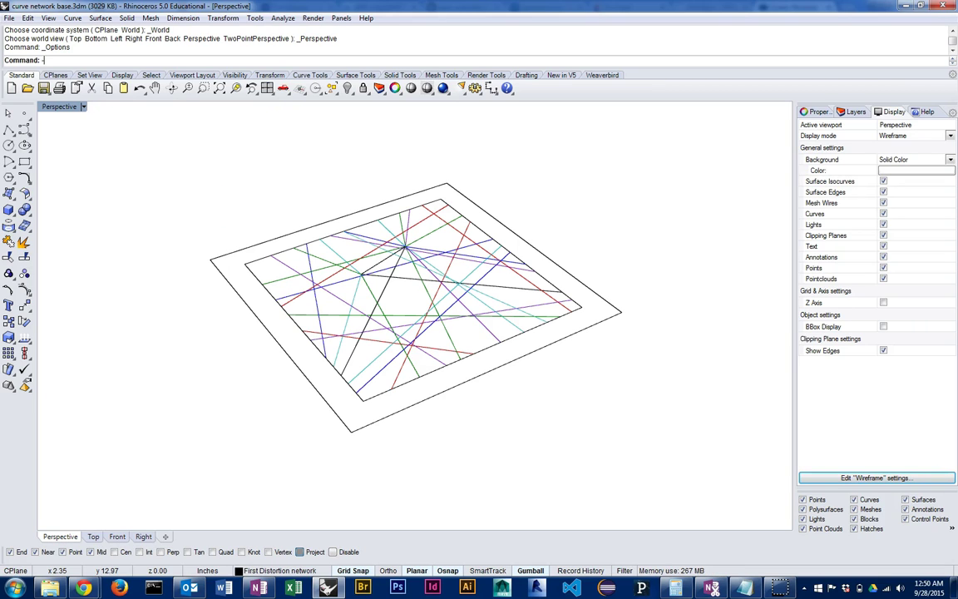
key("Up")
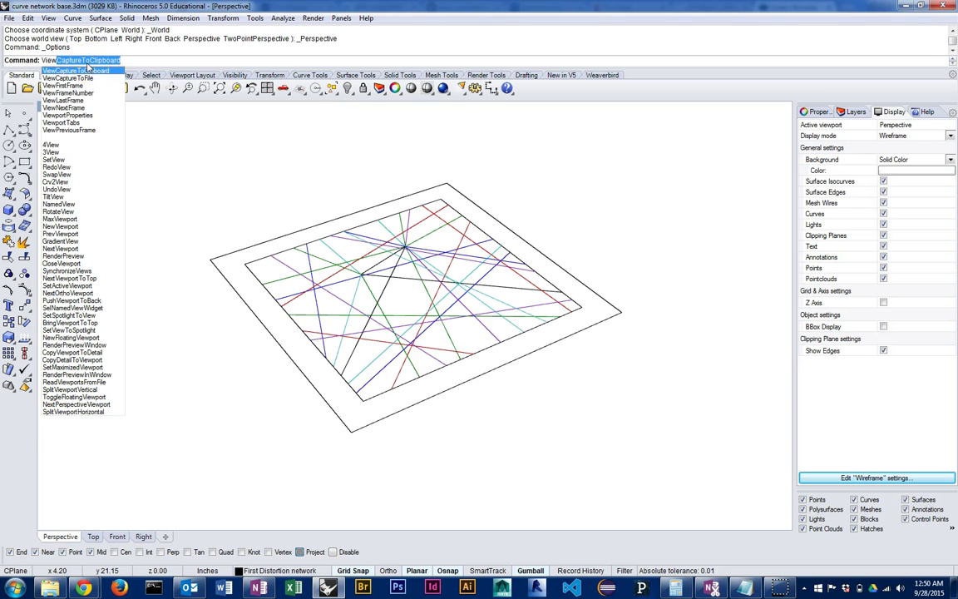
left_click(89, 79)
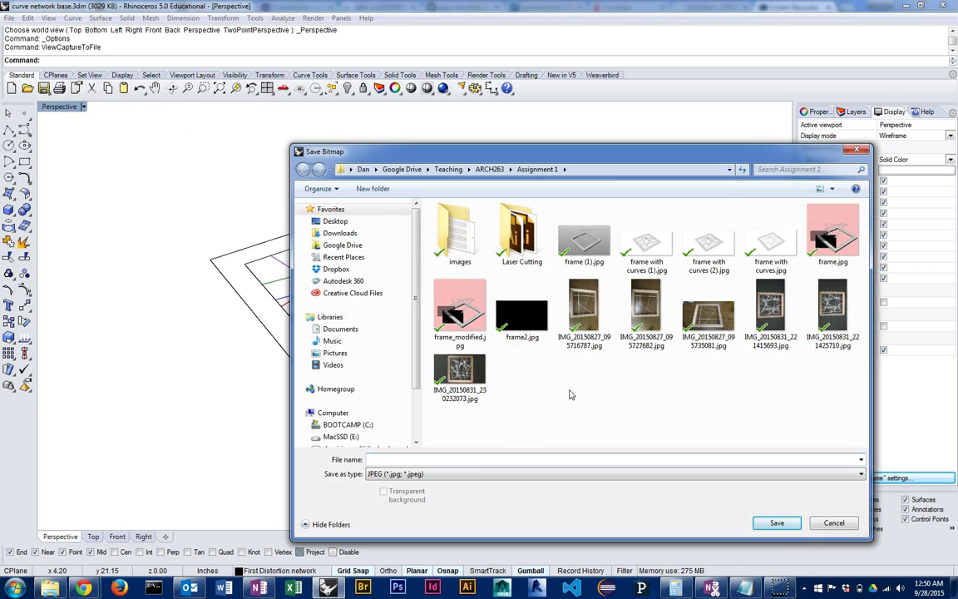
type("frame")
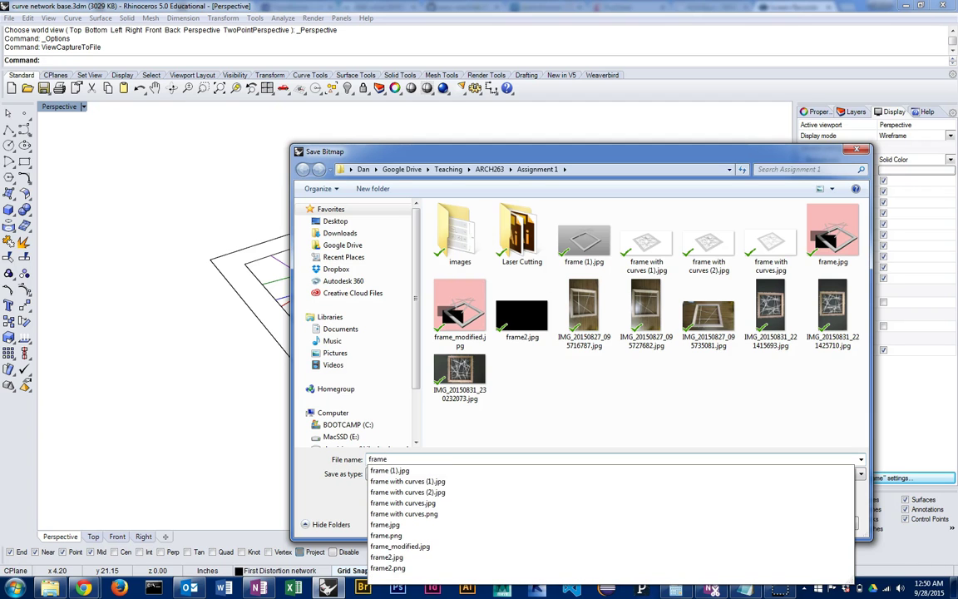
type("3")
key("Return")
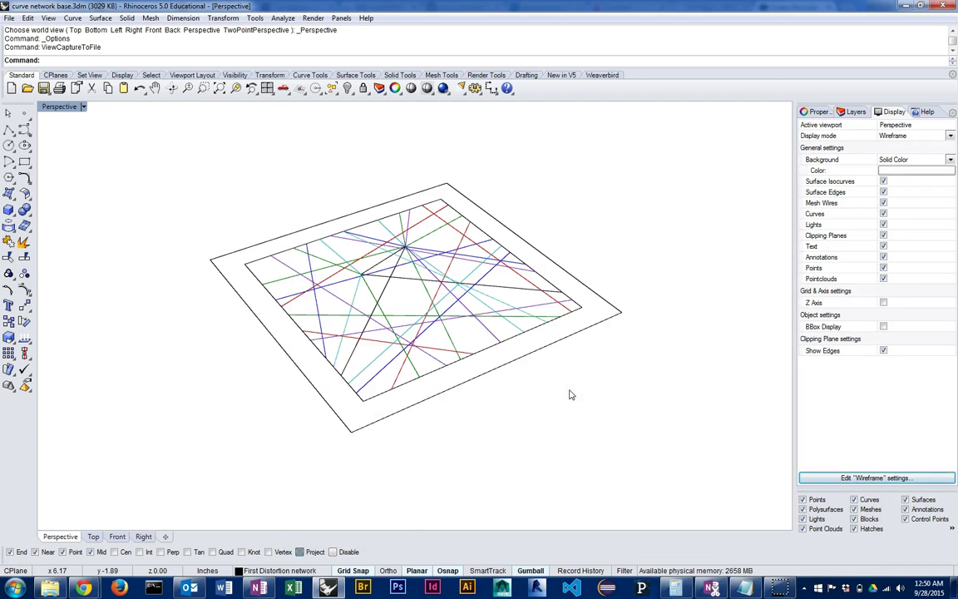
Inspect frame3.jpg from the Google Drive Teaching, ARCH263, Assignment 1 folder in the photo viewer, and close it
left_click(50, 588)
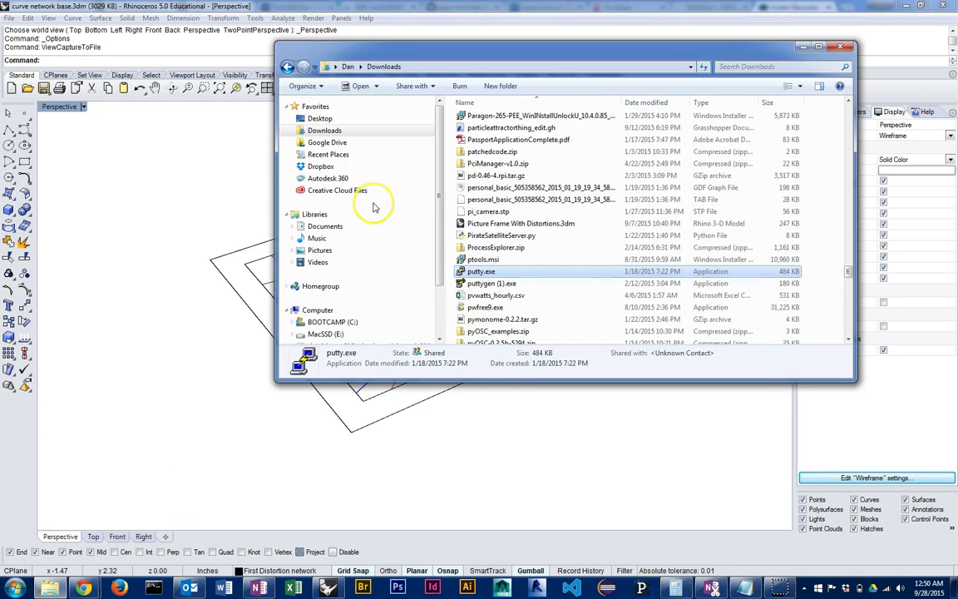
left_click(327, 142)
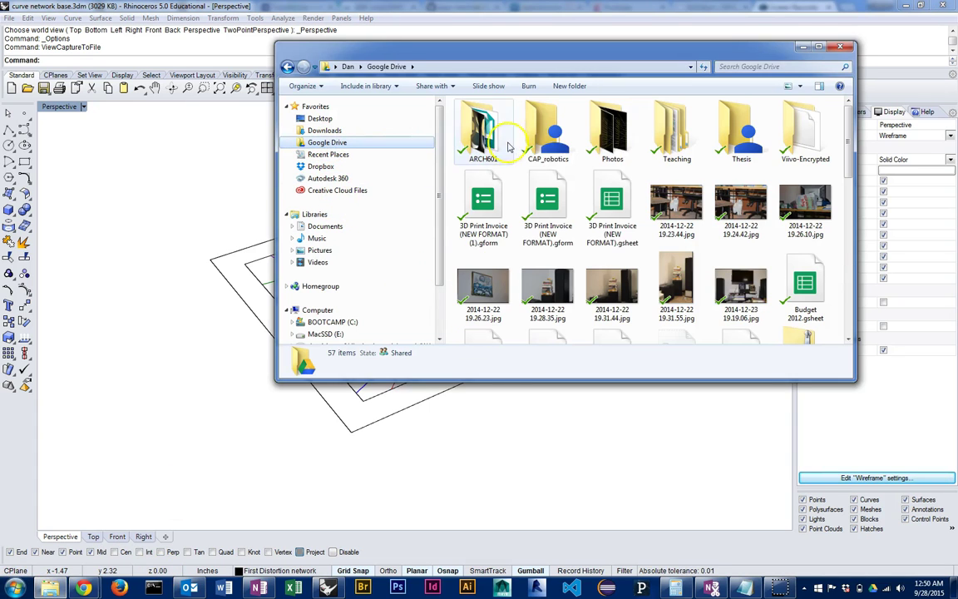
double_click(659, 140)
double_click(478, 120)
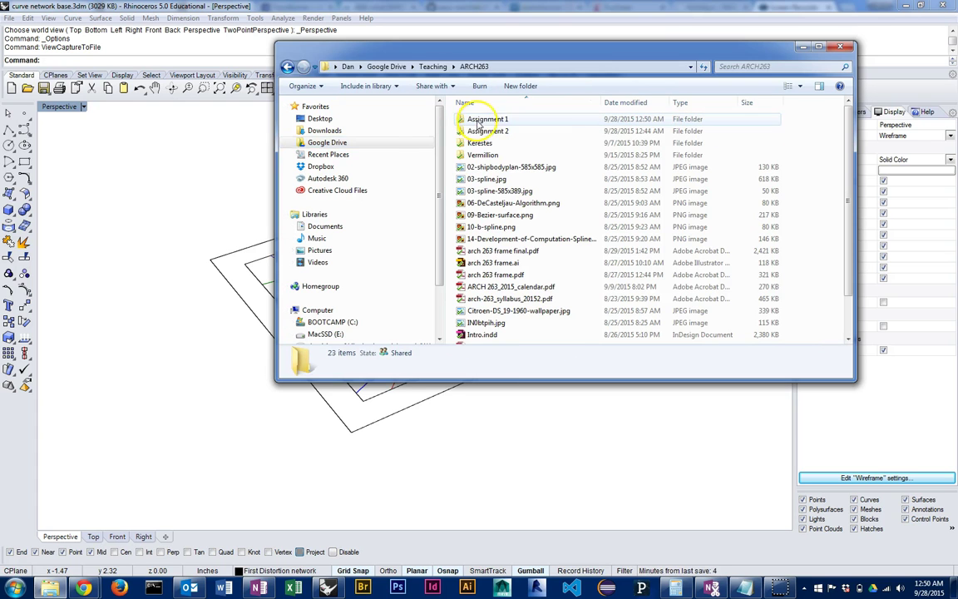
double_click(511, 122)
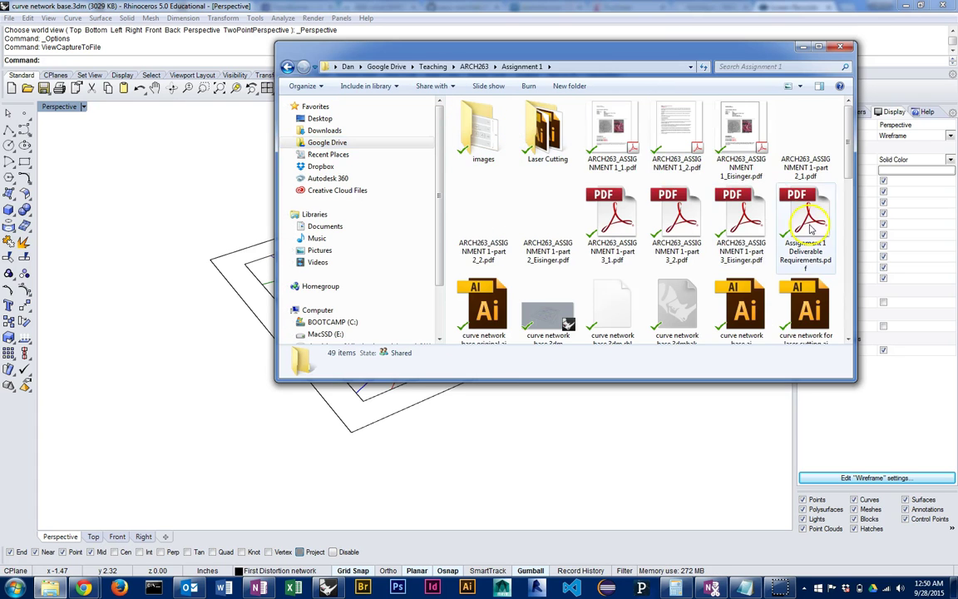
left_click_drag(851, 154, 850, 229)
double_click(481, 314)
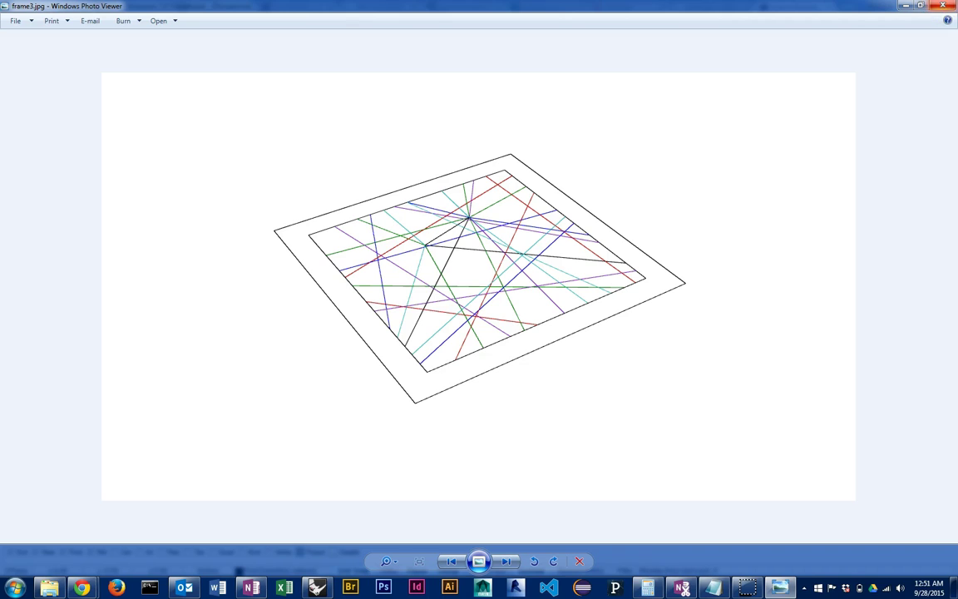
left_click(954, 6)
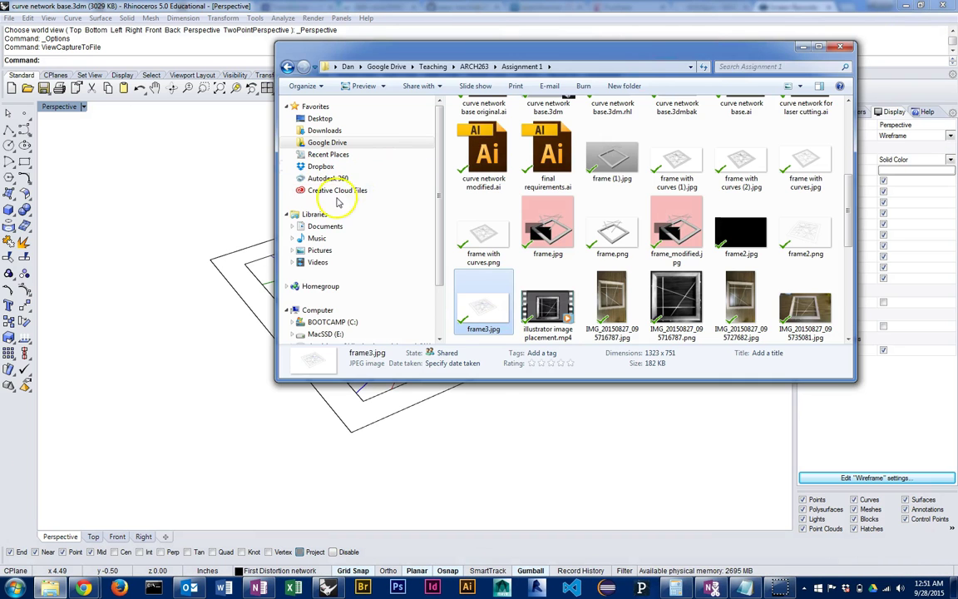
Recapture the view with the command-line version of ViewCaptureToFile, replacing frame3.jpg and setting TransparentBackground to Yes
left_click(192, 167)
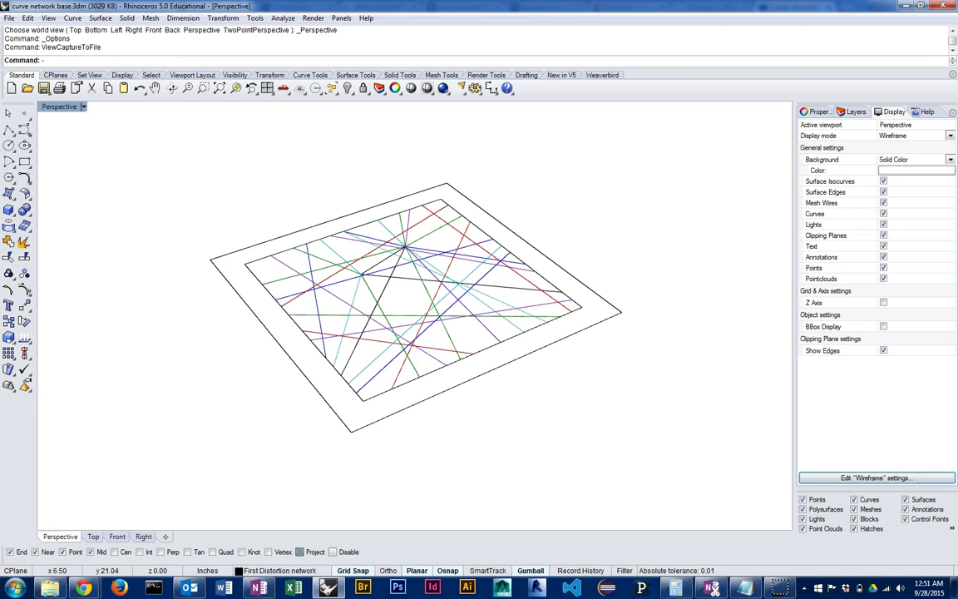
key("Return")
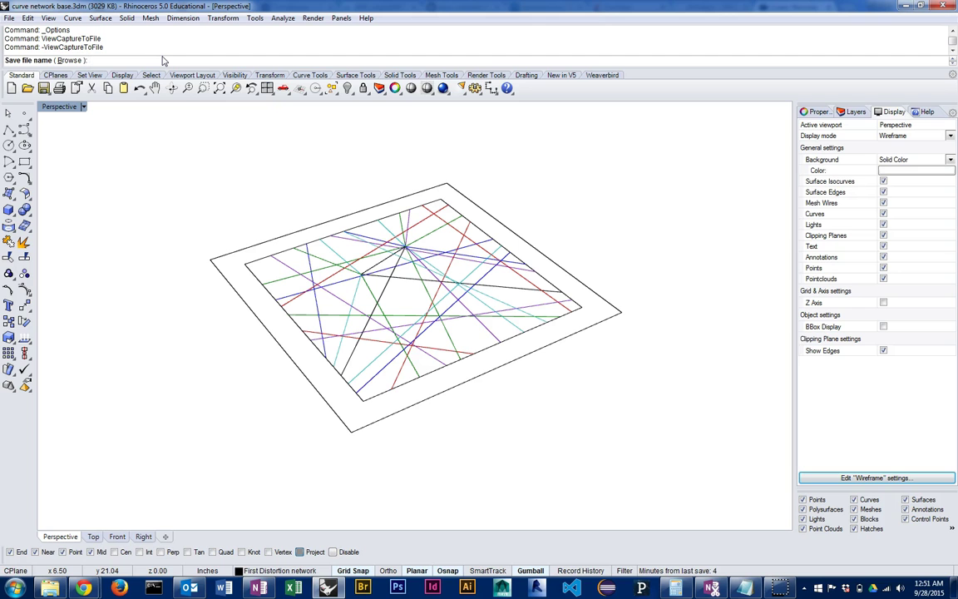
left_click(66, 60)
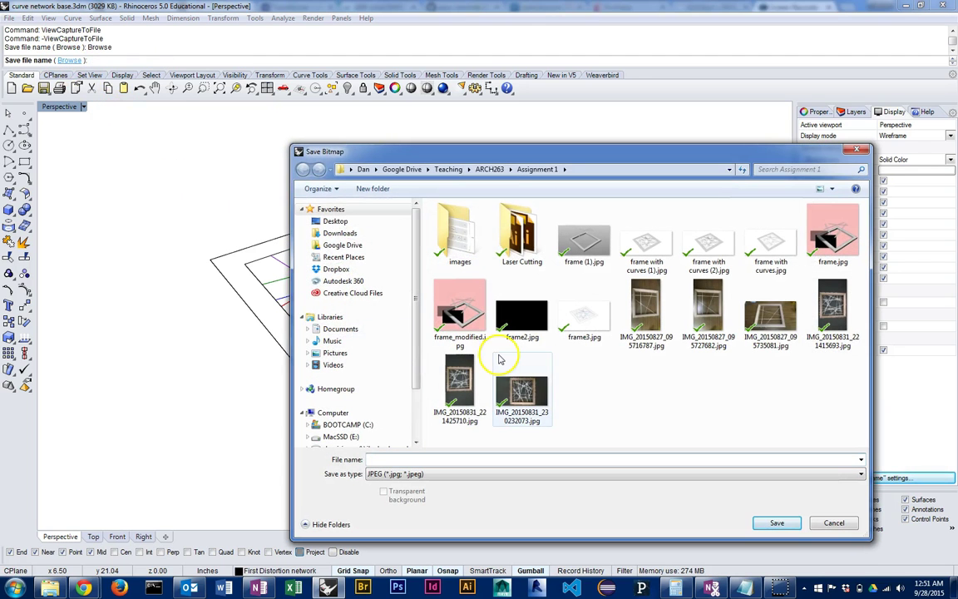
double_click(586, 326)
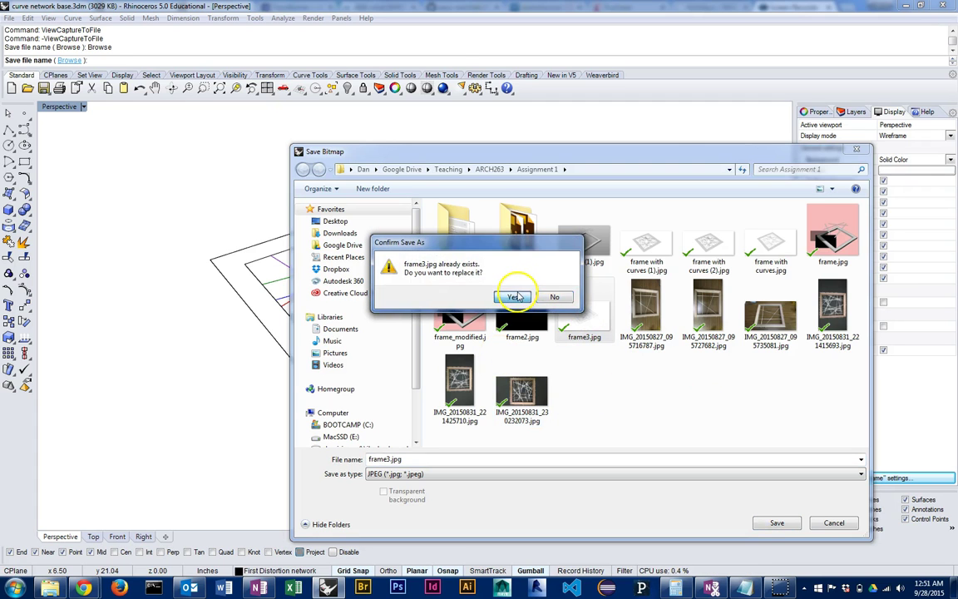
left_click(512, 297)
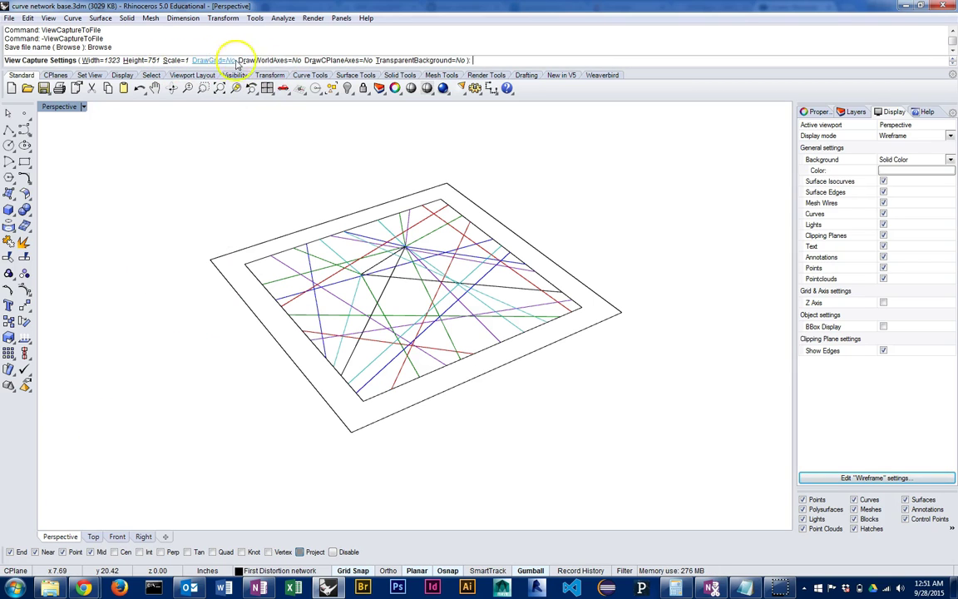
left_click(429, 60)
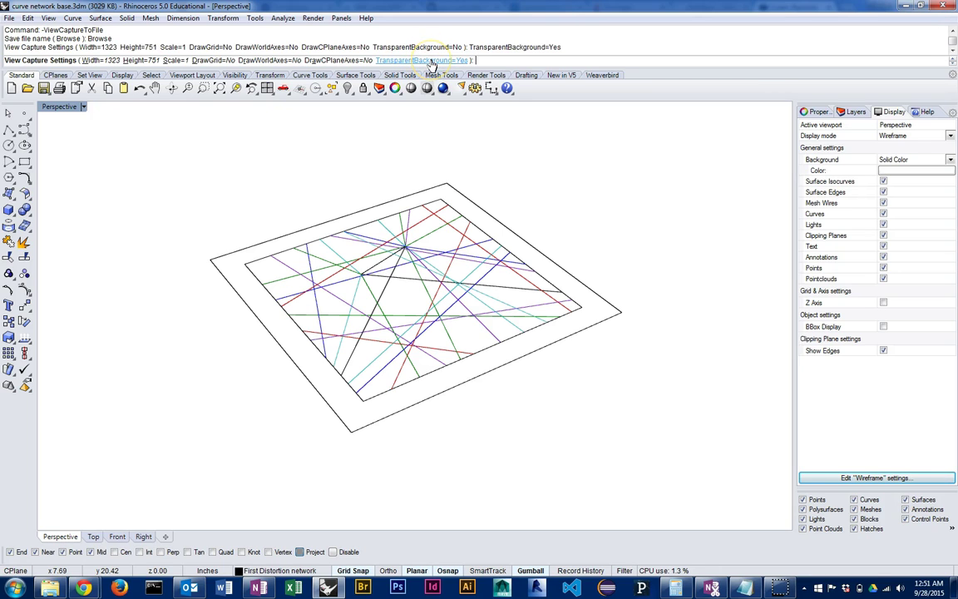
right_click(414, 137)
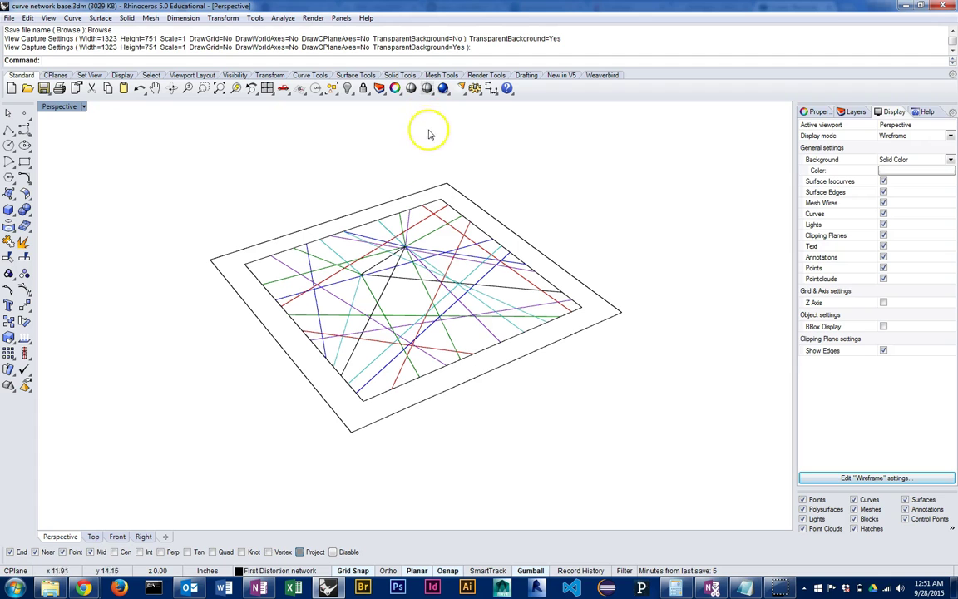
Inspect the recaptured frame3.jpg from the Assignment 1 folder in the photo viewer, close it and return to Rhino
left_click(50, 587)
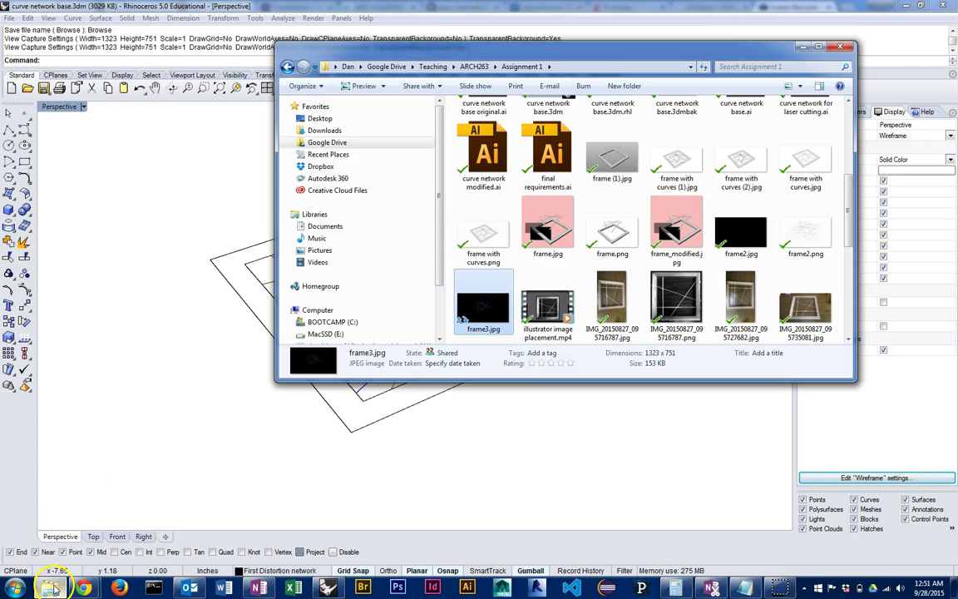
double_click(486, 303)
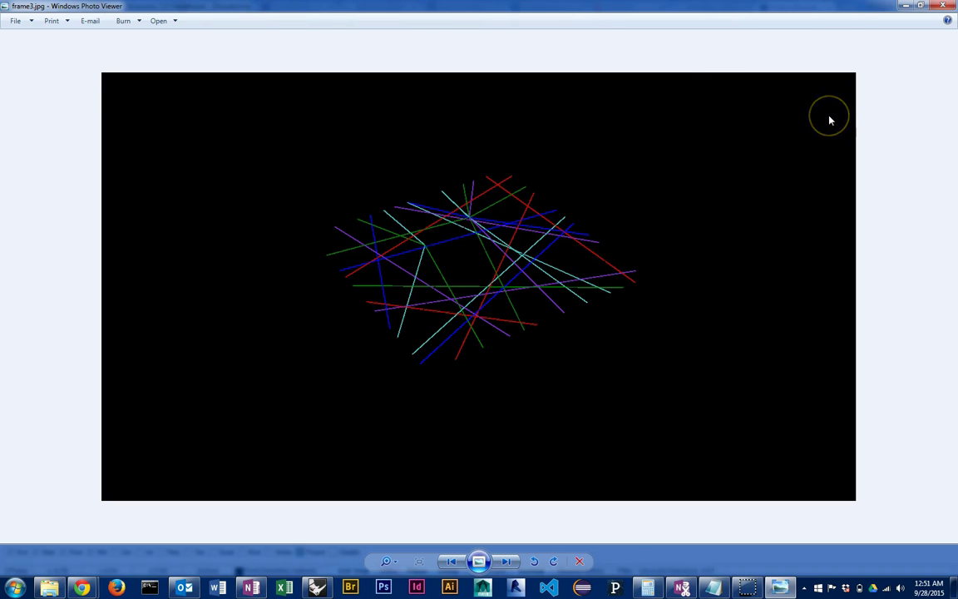
mouse_move(828, 121)
left_mouse_down()
mouse_move(820, 145)
mouse_move(797, 152)
left_mouse_up()
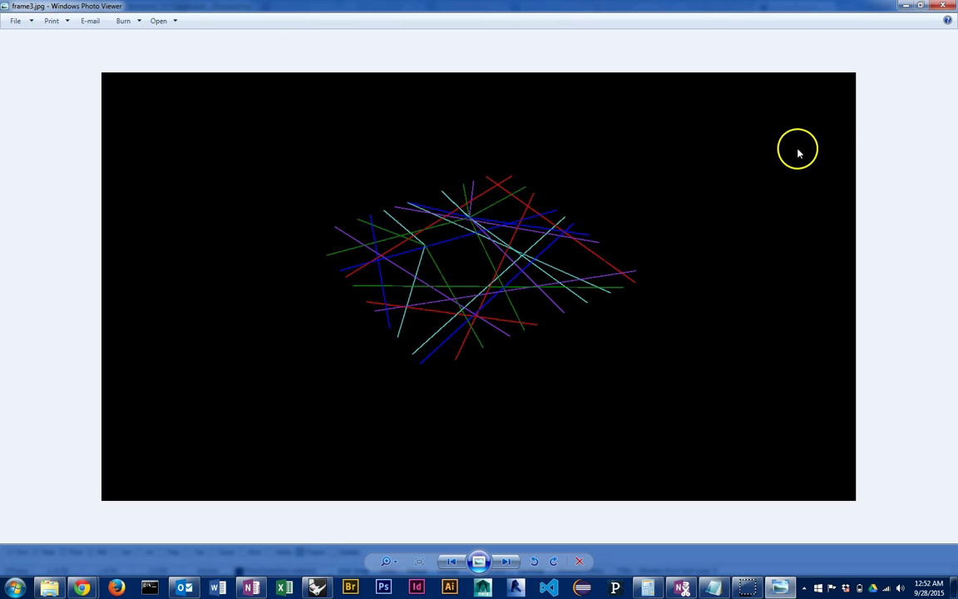
left_click(943, 7)
left_click(206, 192)
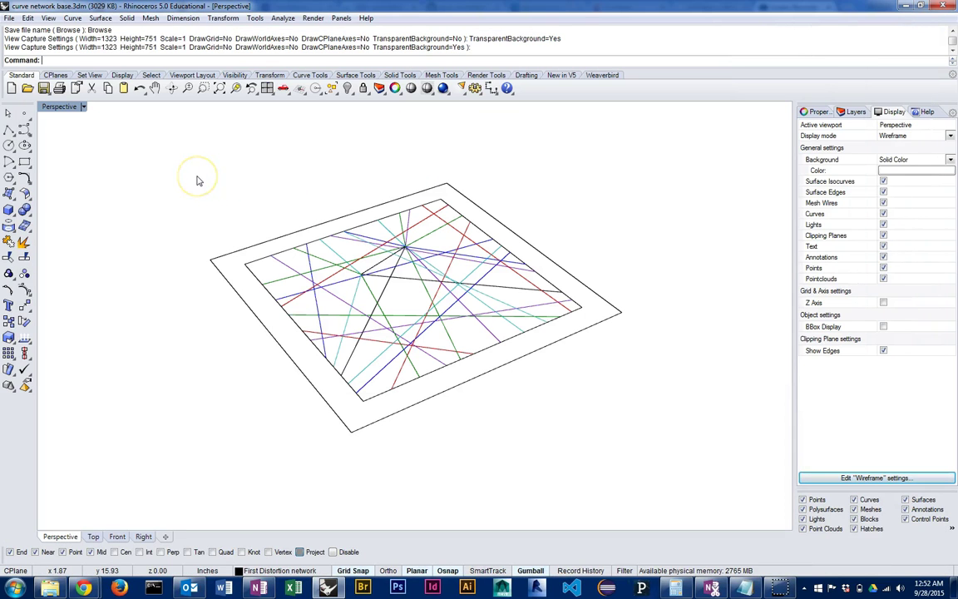
Capture the Perspective view with the command-line ViewCaptureToFile as a PNG named frame3 in the Assignment 1 folder, with a transparent background
mouse_move(353, 186)
right_mouse_down()
mouse_move(363, 175)
mouse_move(342, 178)
right_mouse_up()
key("Return")
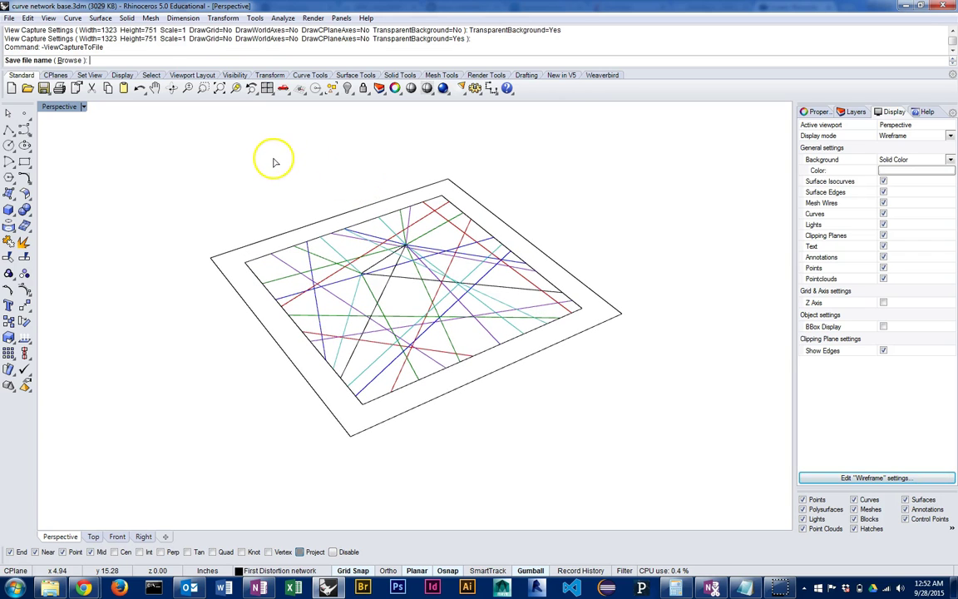
left_click(69, 60)
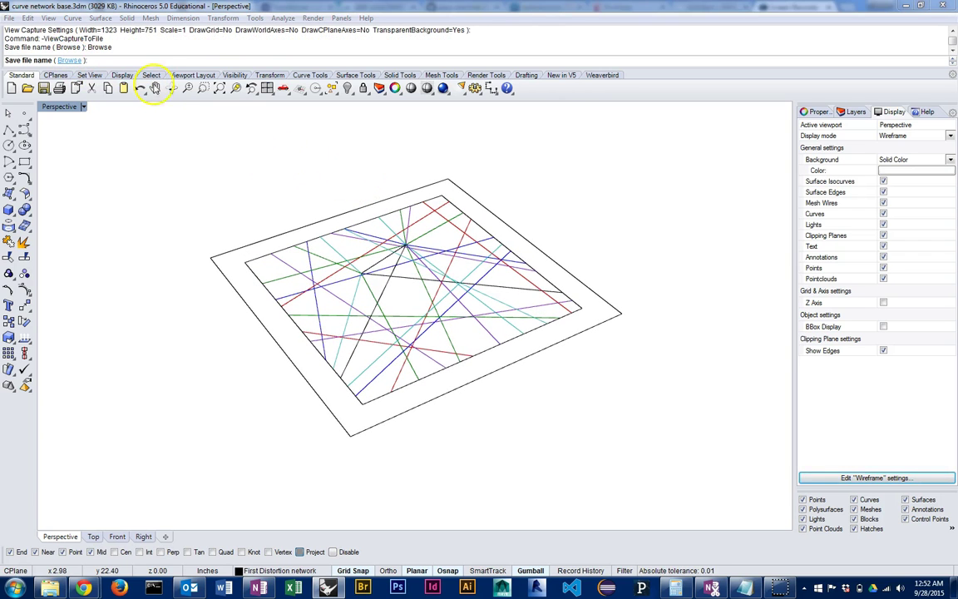
type("fram")
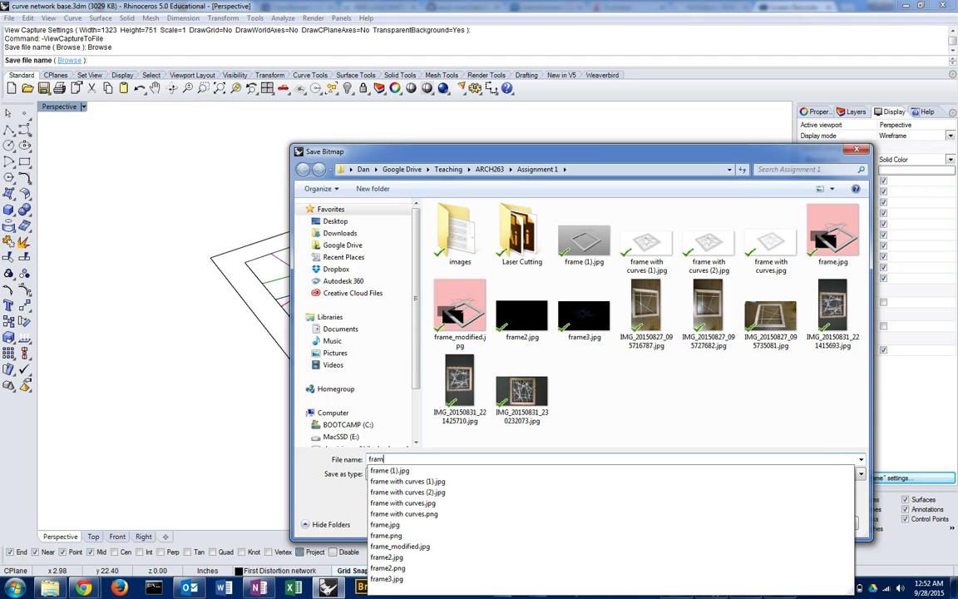
type("e3")
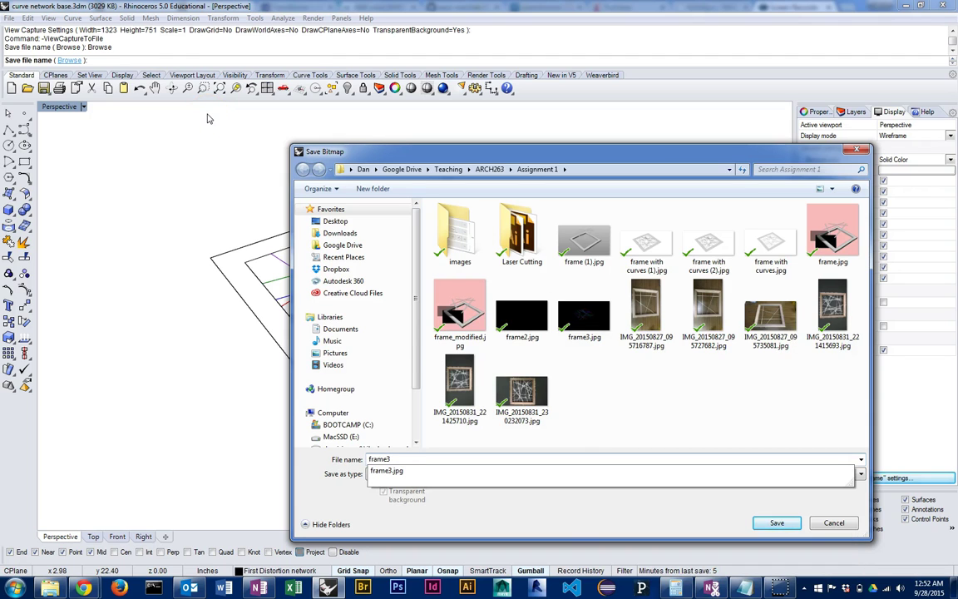
left_click(460, 480)
left_click(453, 474)
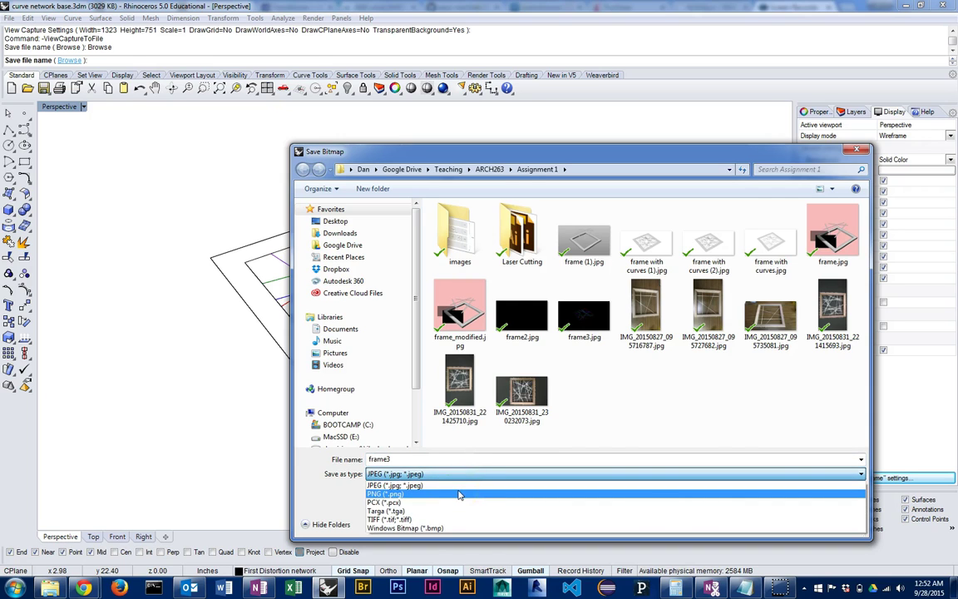
key("Up")
left_click(463, 494)
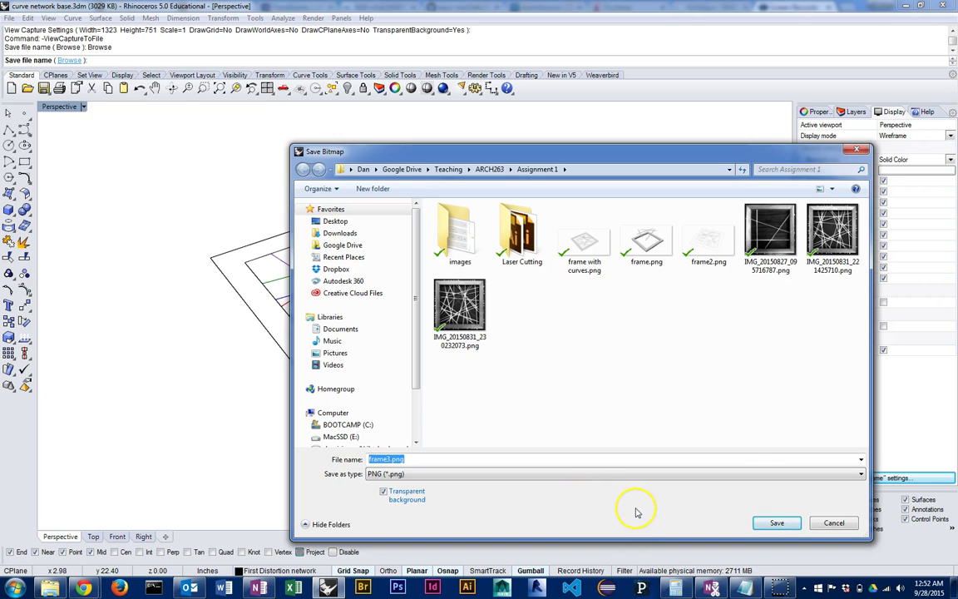
left_click(776, 523)
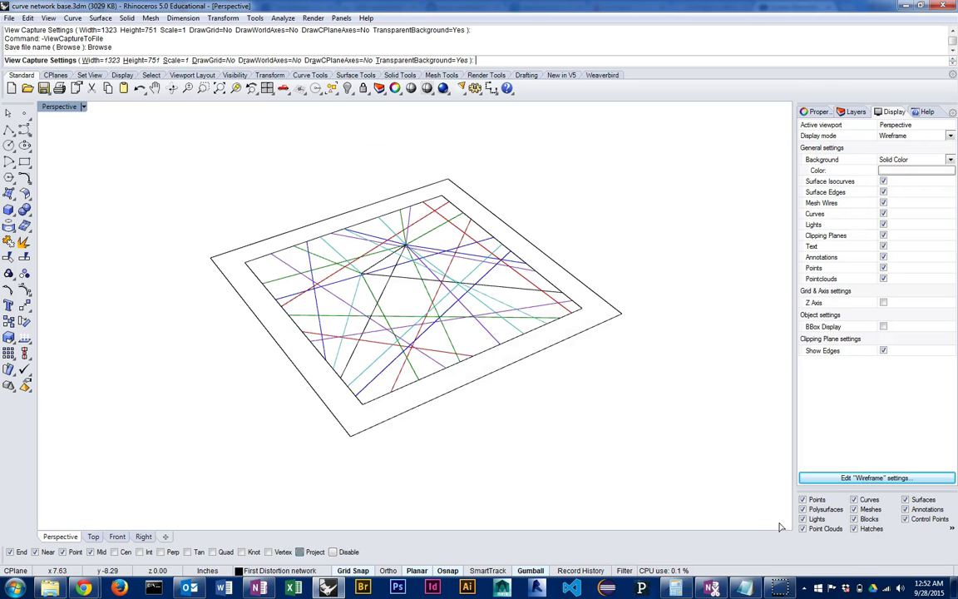
left_click(49, 588)
left_click(803, 46)
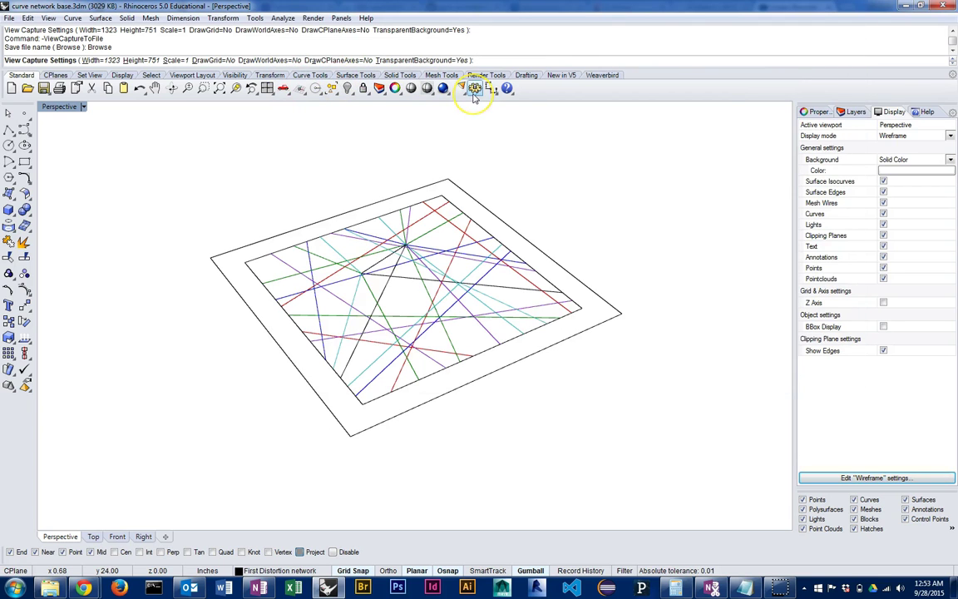
key("Return")
Open frame3.png from the Assignment 1 folder in the photo viewer to check the capture
key("alt+Tab")
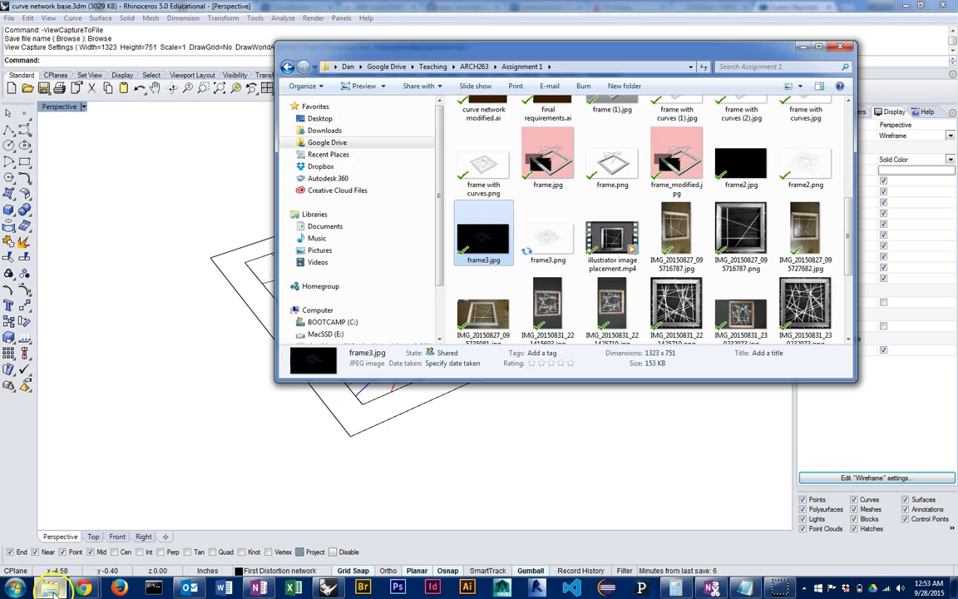
double_click(569, 243)
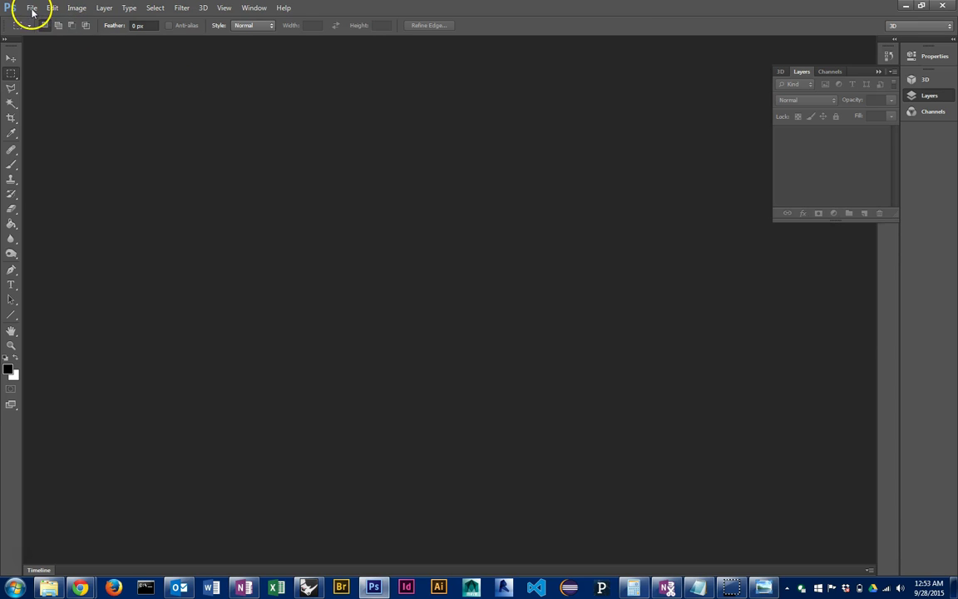
In Photoshop, open frame3.png from the Google Drive Teaching, ARCH263, Assignment 1 folder
left_click(31, 8)
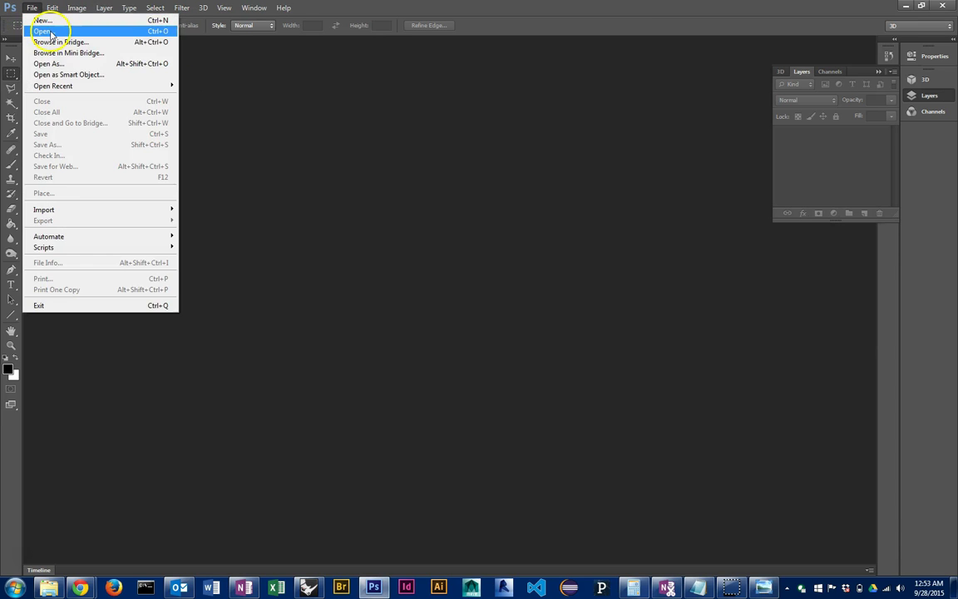
left_click(44, 31)
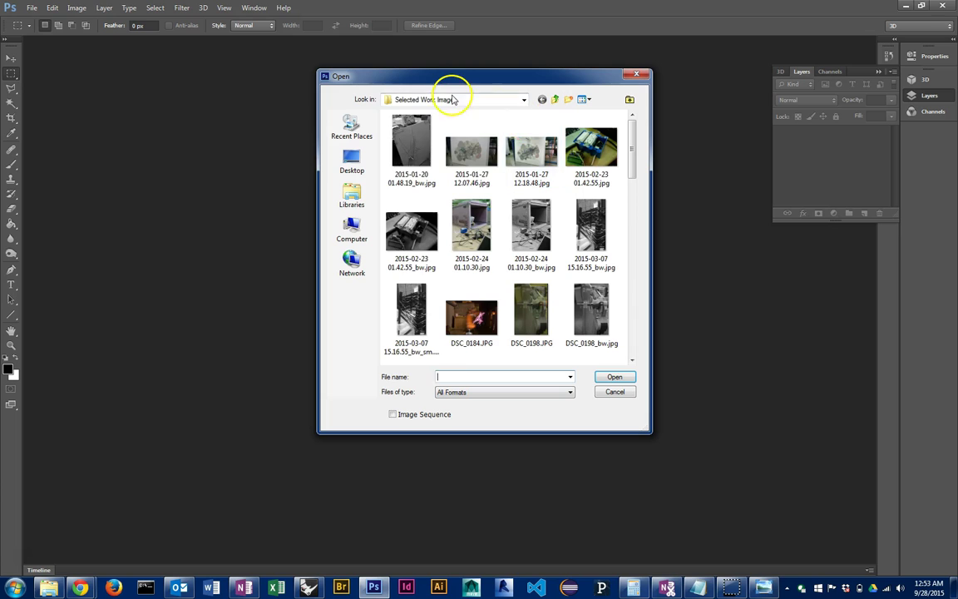
left_click(453, 99)
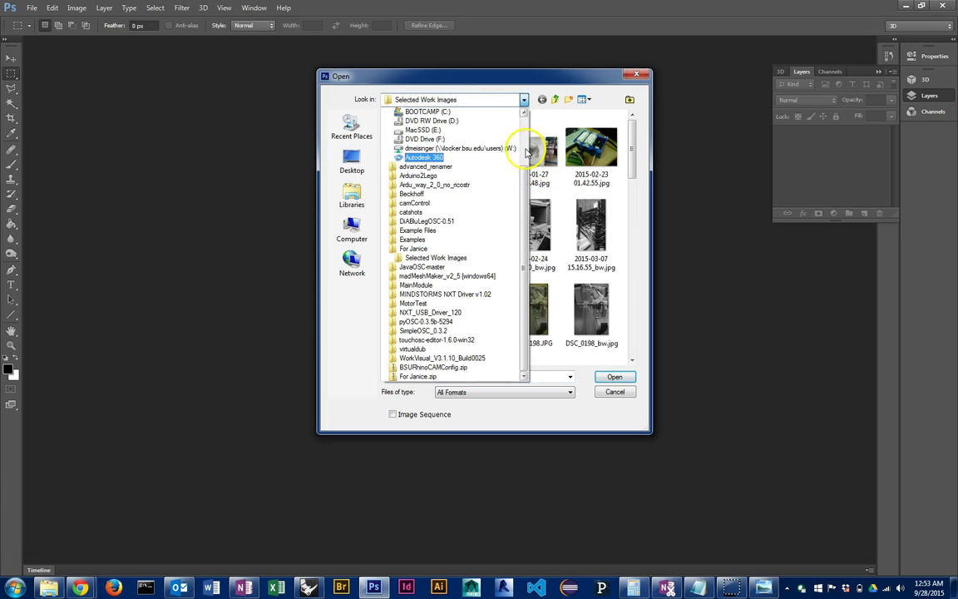
scroll(521, 152, "up", 2)
left_click(405, 148)
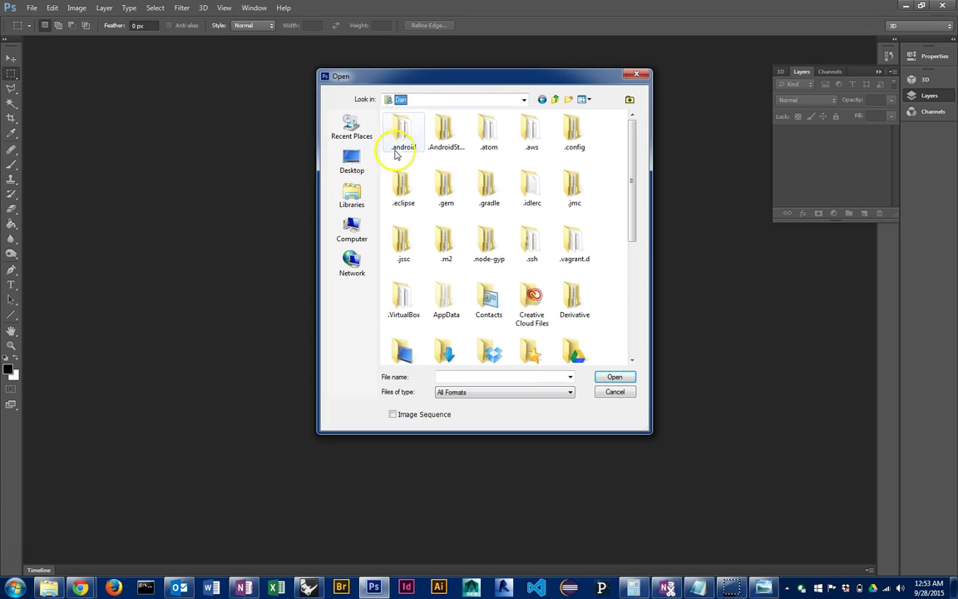
double_click(571, 347)
double_click(586, 148)
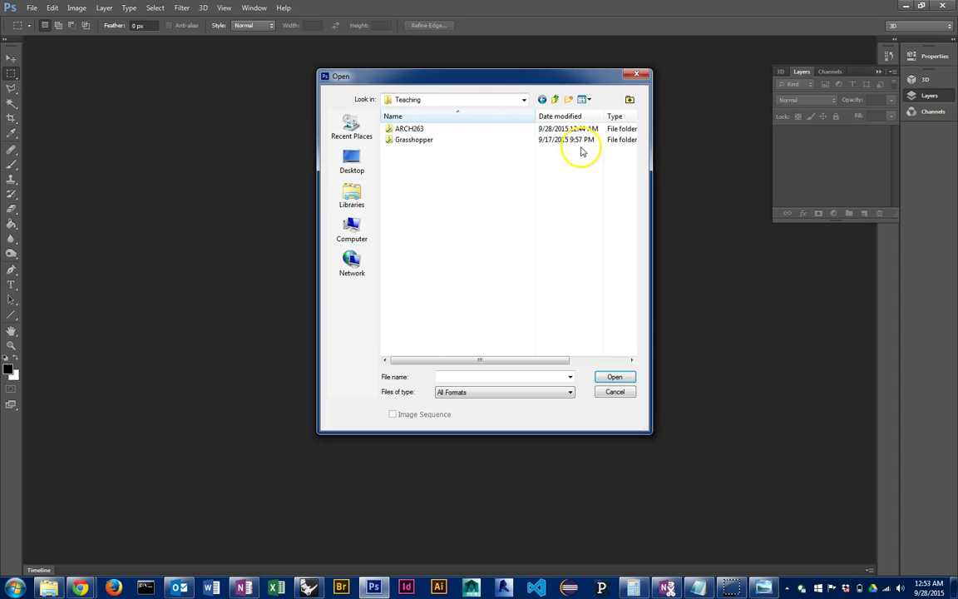
double_click(427, 130)
double_click(413, 131)
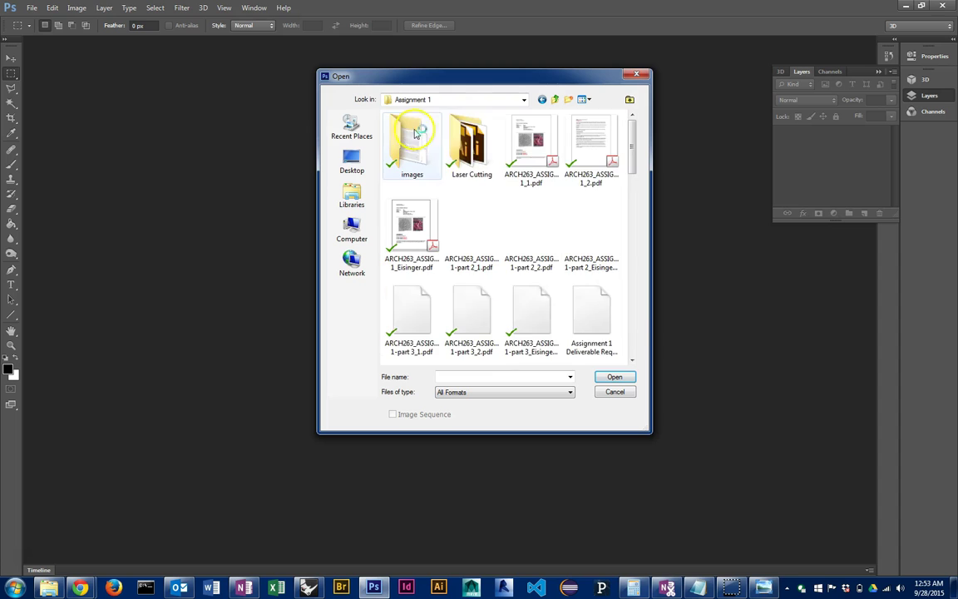
left_click_drag(632, 154, 631, 279)
double_click(598, 243)
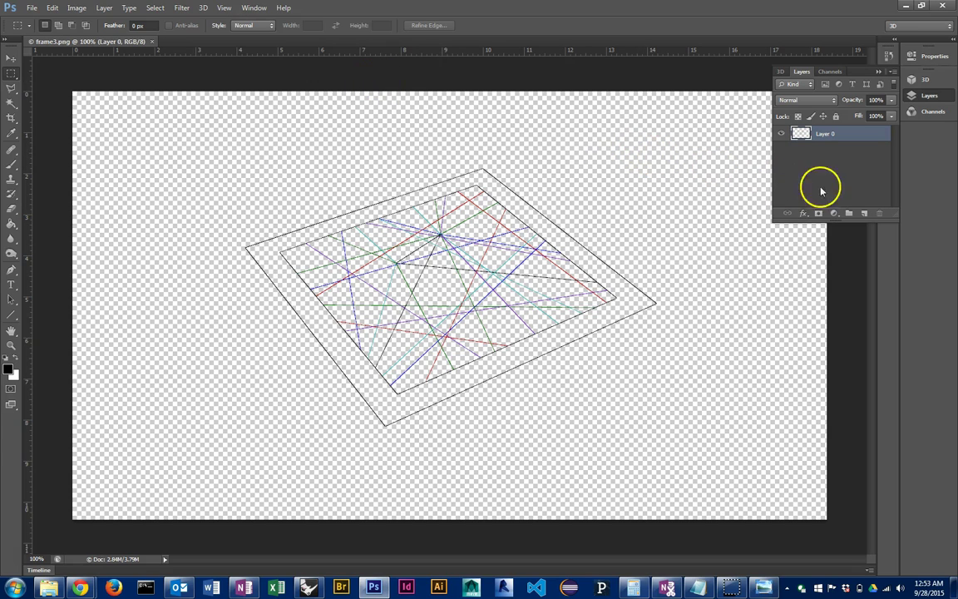
Add a new layer beneath Layer 0 and fill it with pink #ffa9a9 using the Paint Bucket
left_click(863, 212)
left_click_drag(827, 134, 827, 166)
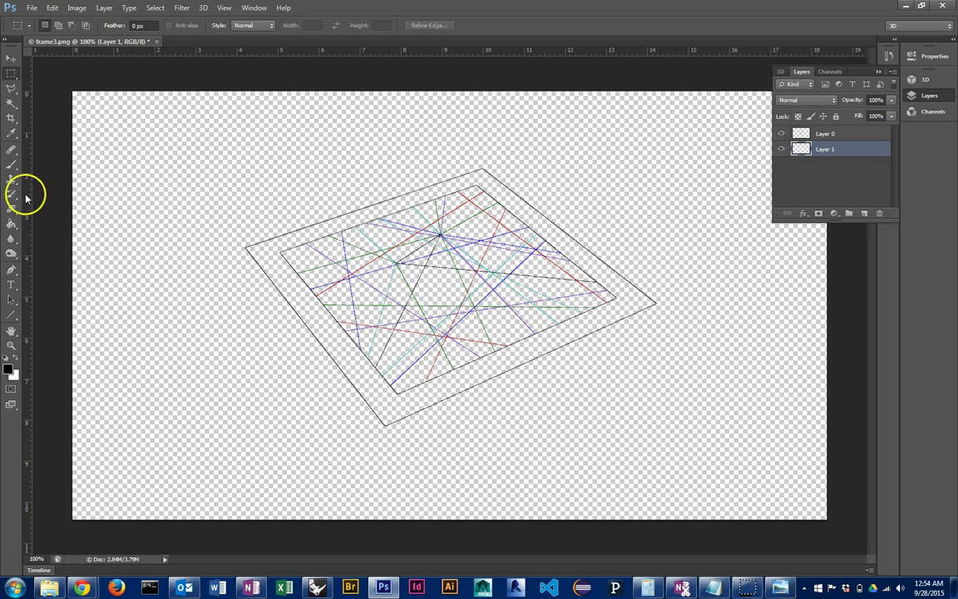
left_click(11, 223)
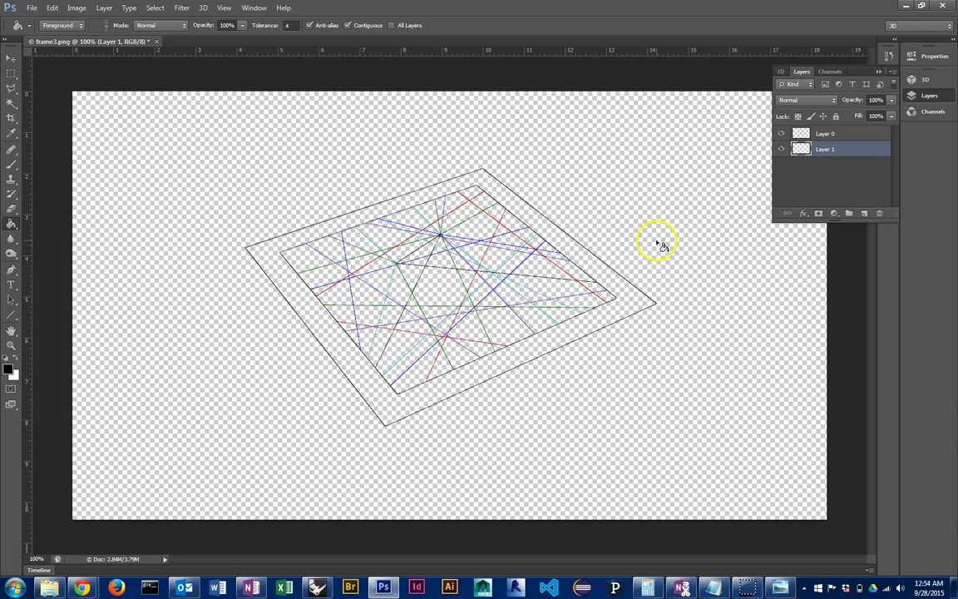
left_click(8, 368)
mouse_move(377, 217)
left_mouse_down()
mouse_move(394, 184)
mouse_move(374, 156)
left_mouse_up()
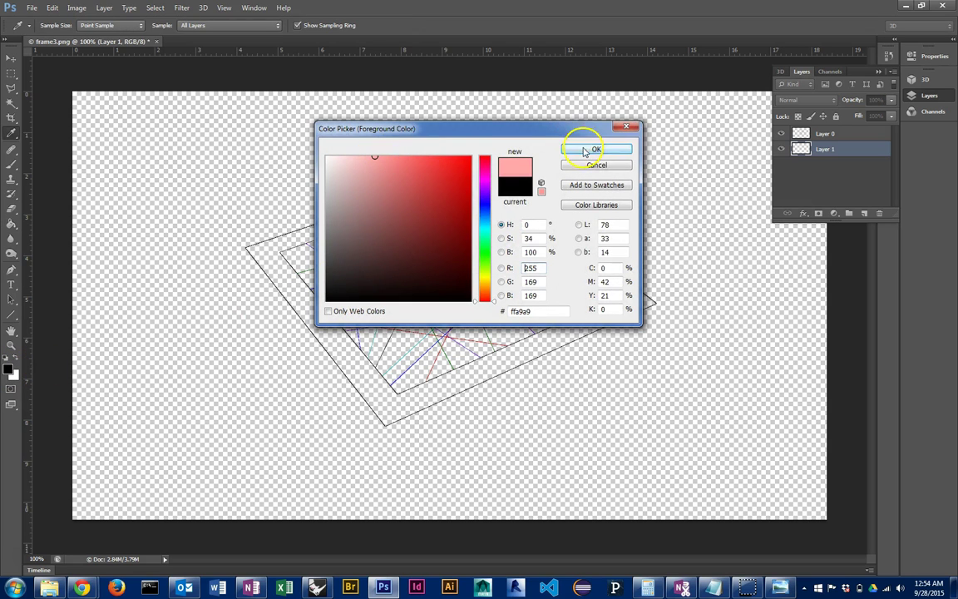
left_click(595, 149)
left_click(335, 158)
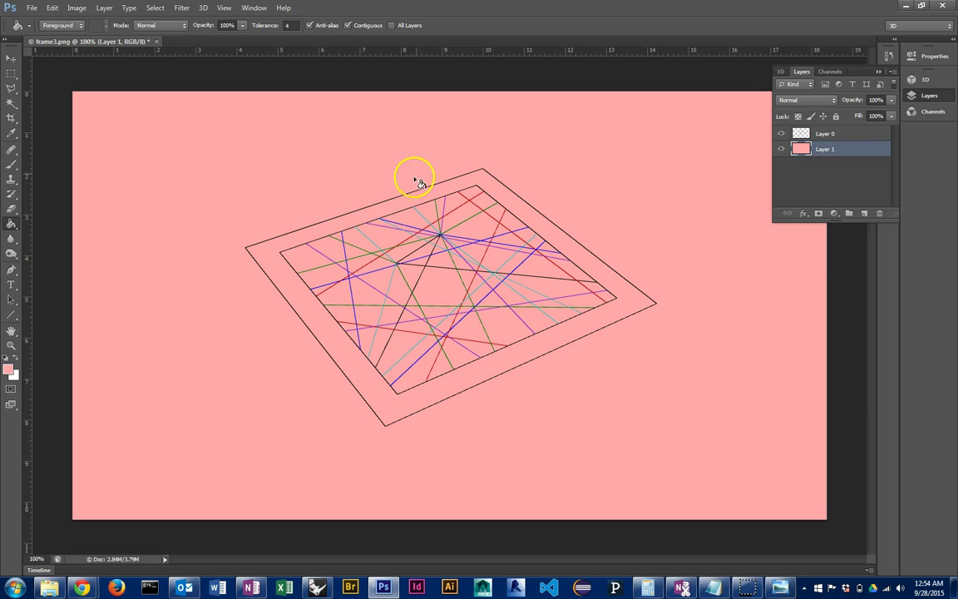
Refill the background layer with the lighter pink #ffd1d1
left_click(9, 368)
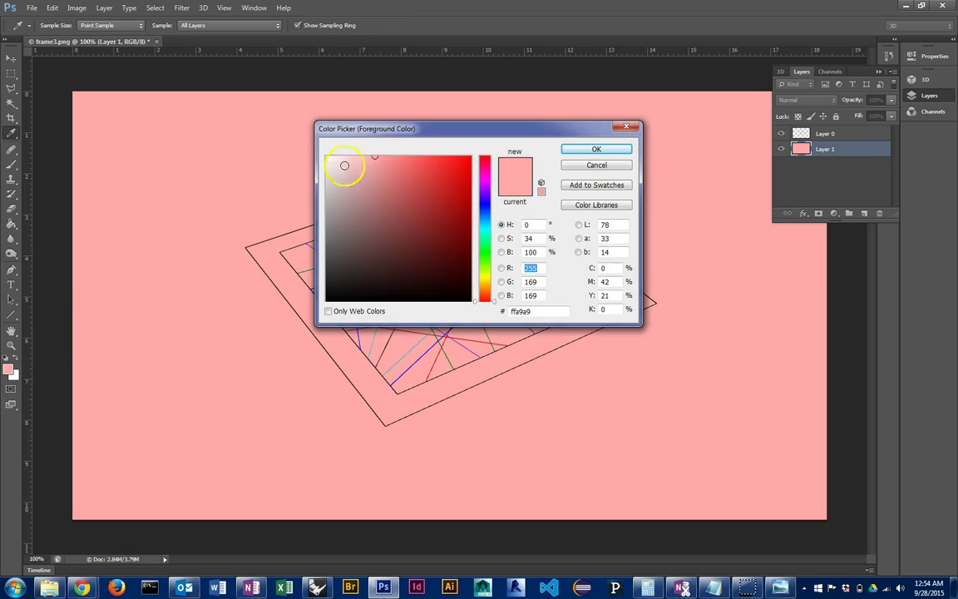
mouse_move(377, 159)
left_mouse_down()
mouse_move(336, 154)
mouse_move(351, 147)
left_mouse_up()
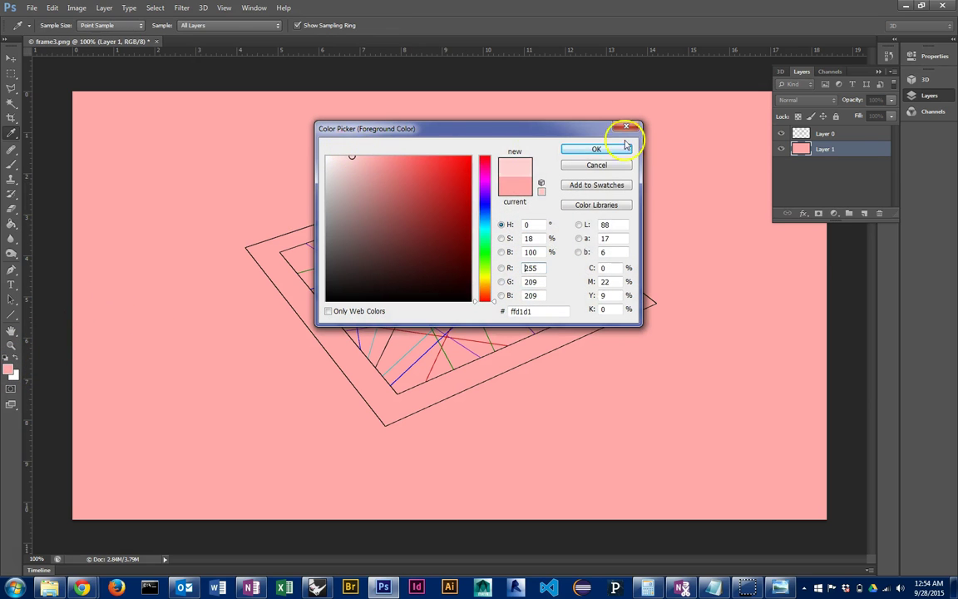
left_click(625, 147)
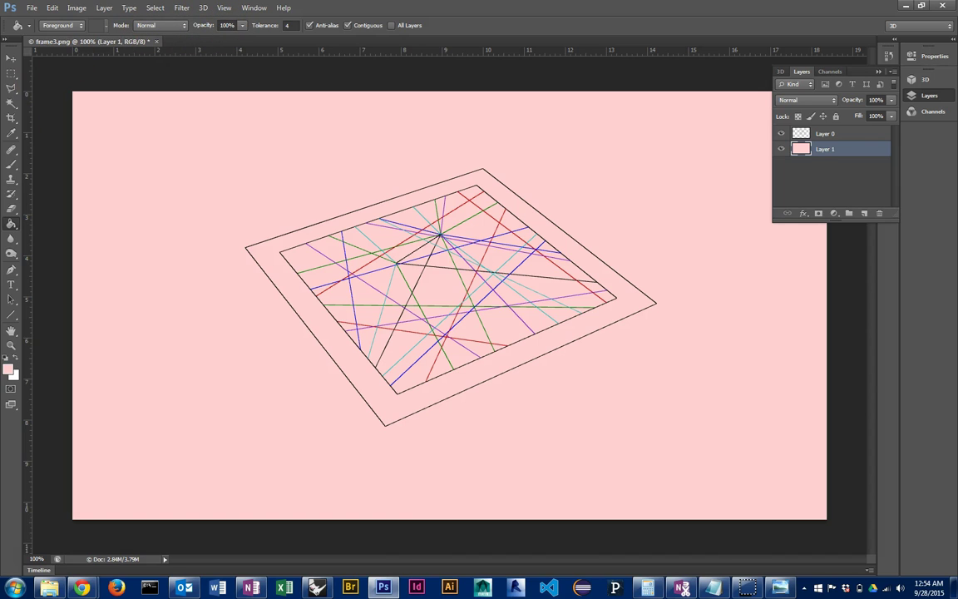
Crop the image to a 1 x 1 (Square) ratio around the curve network frame
left_click(10, 121)
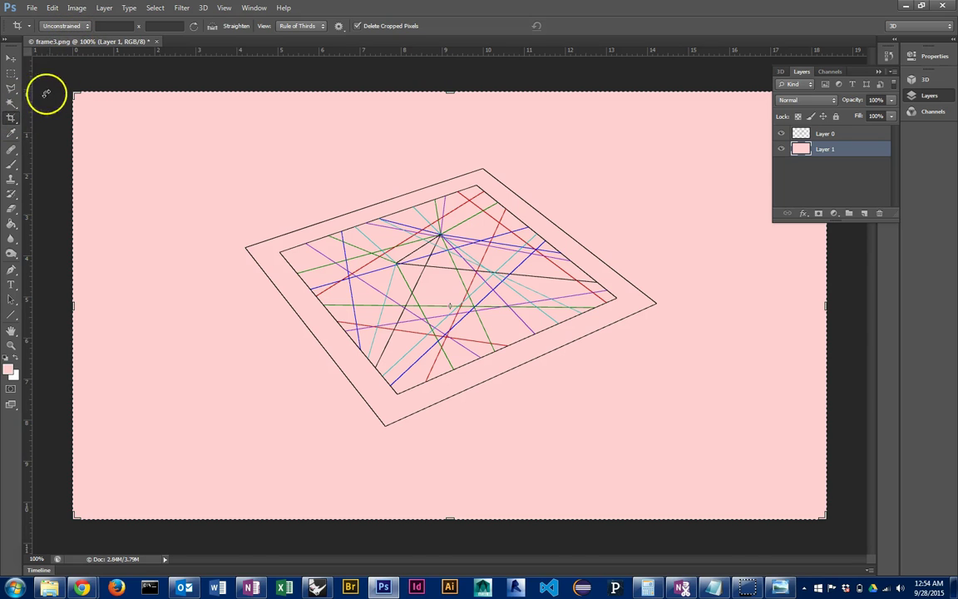
left_click(66, 26)
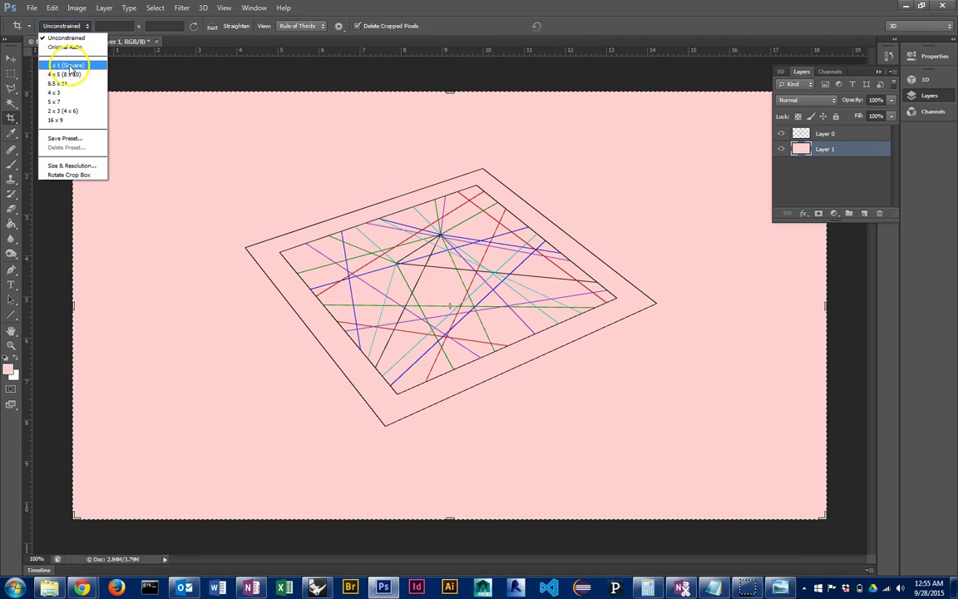
left_click(81, 66)
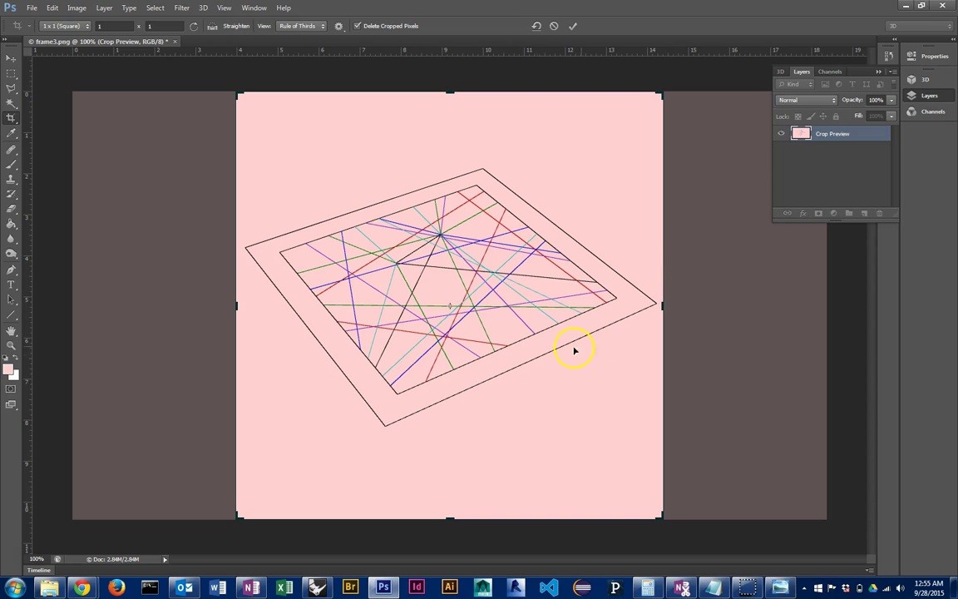
left_click_drag(569, 405, 551, 433)
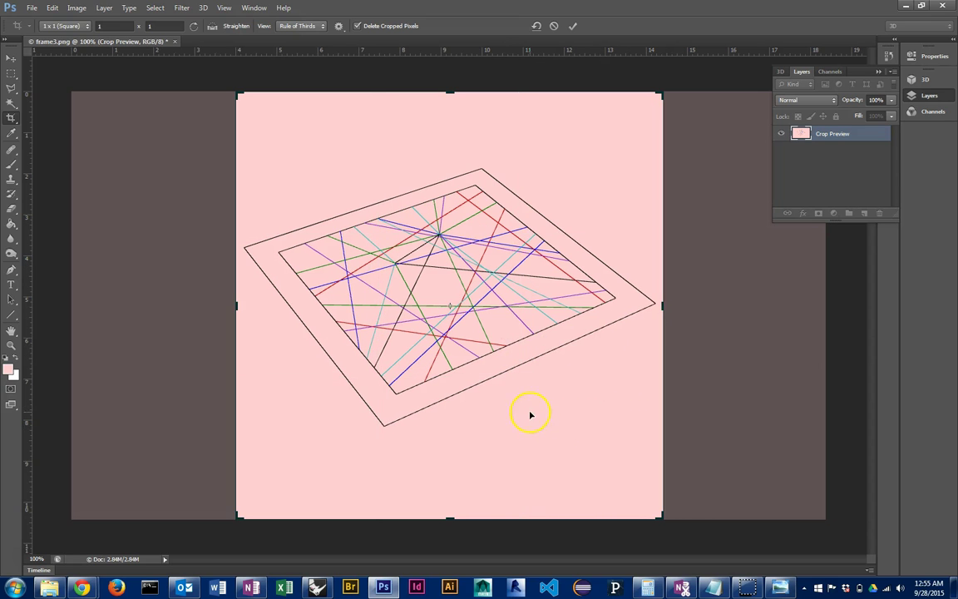
double_click(665, 388)
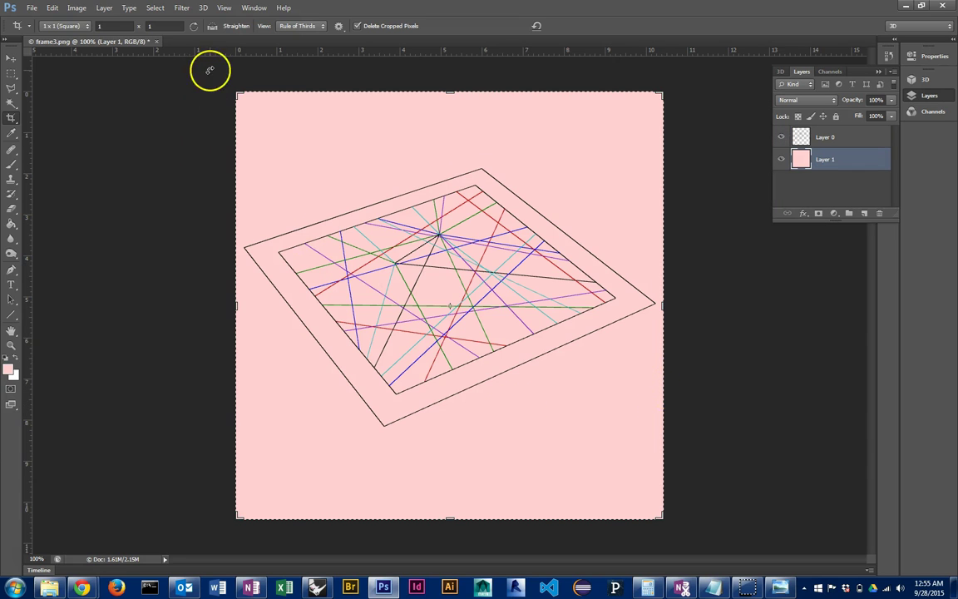
left_click(37, 8)
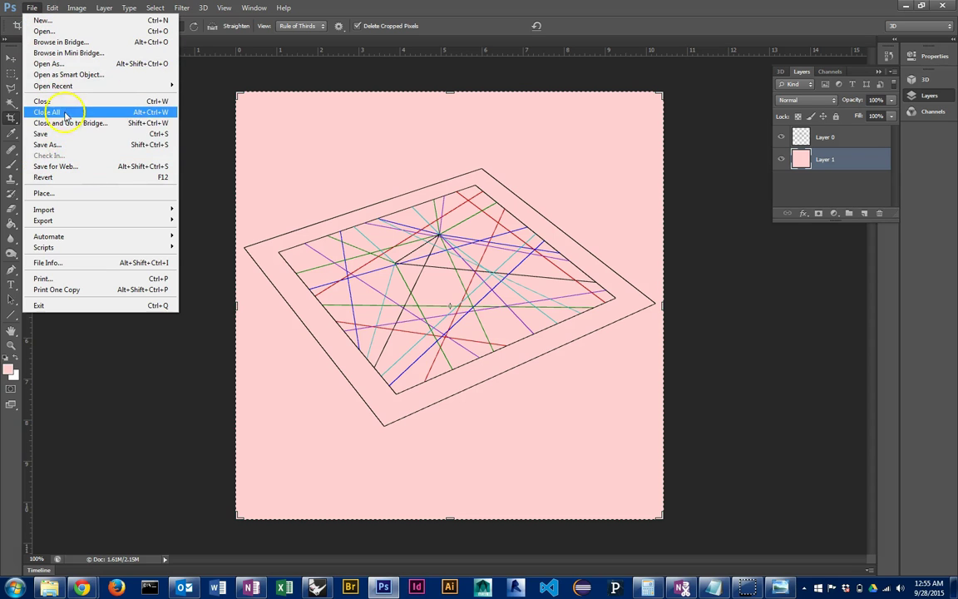
left_click(62, 145)
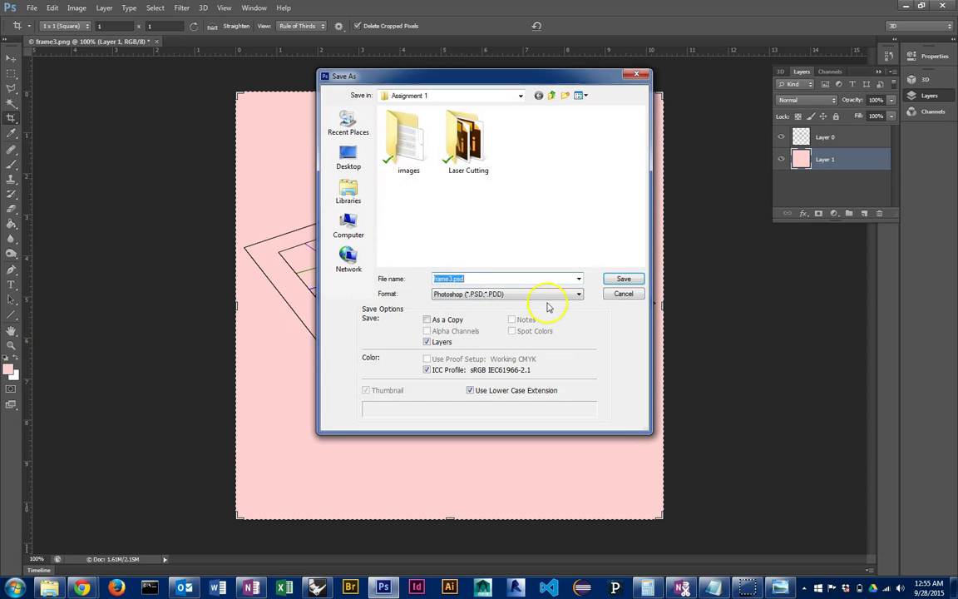
left_click(549, 293)
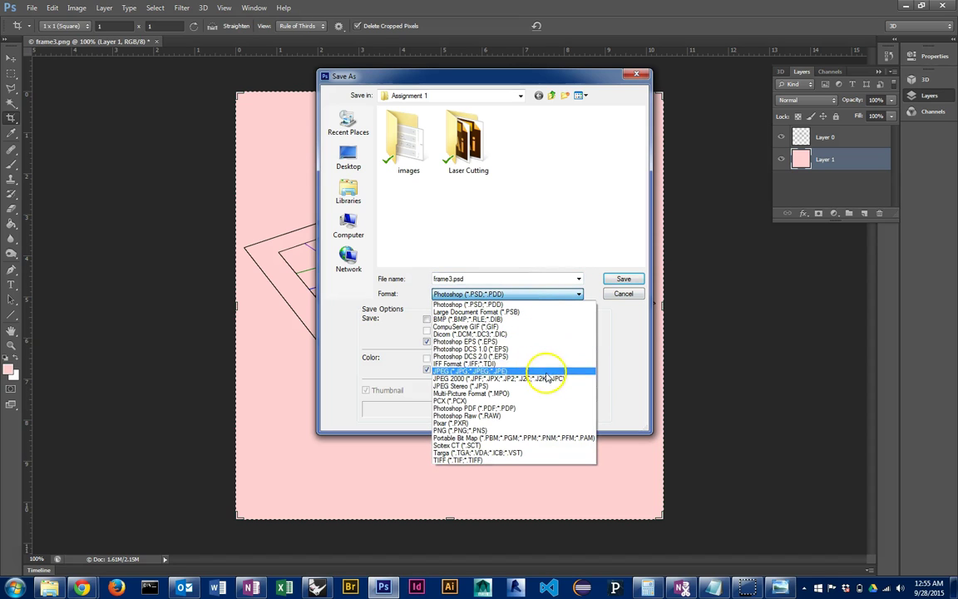
left_click(622, 293)
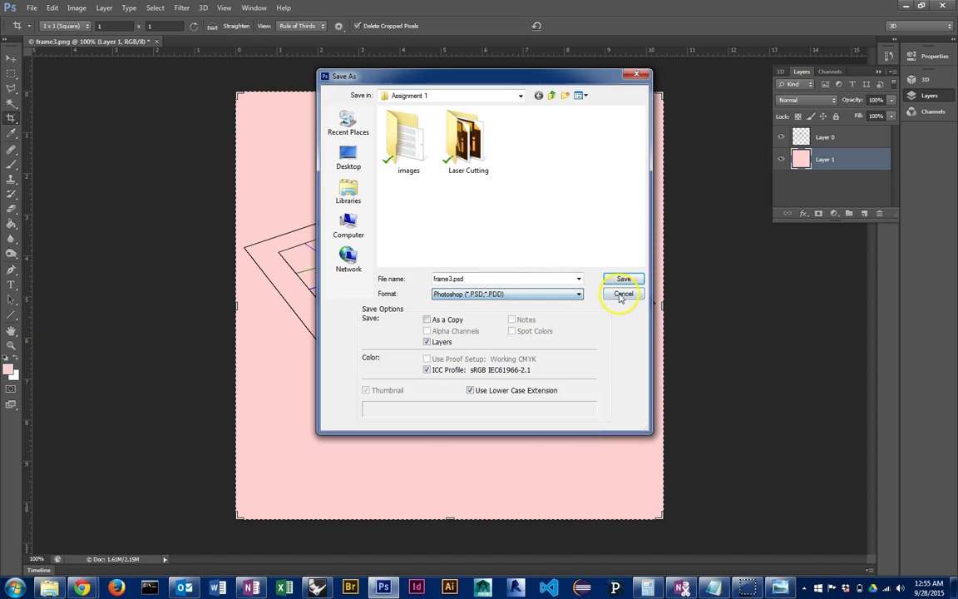
left_click(622, 293)
Start a Save for Web export of the cropped image and set it to JPEG format with quality 83
left_click(25, 8)
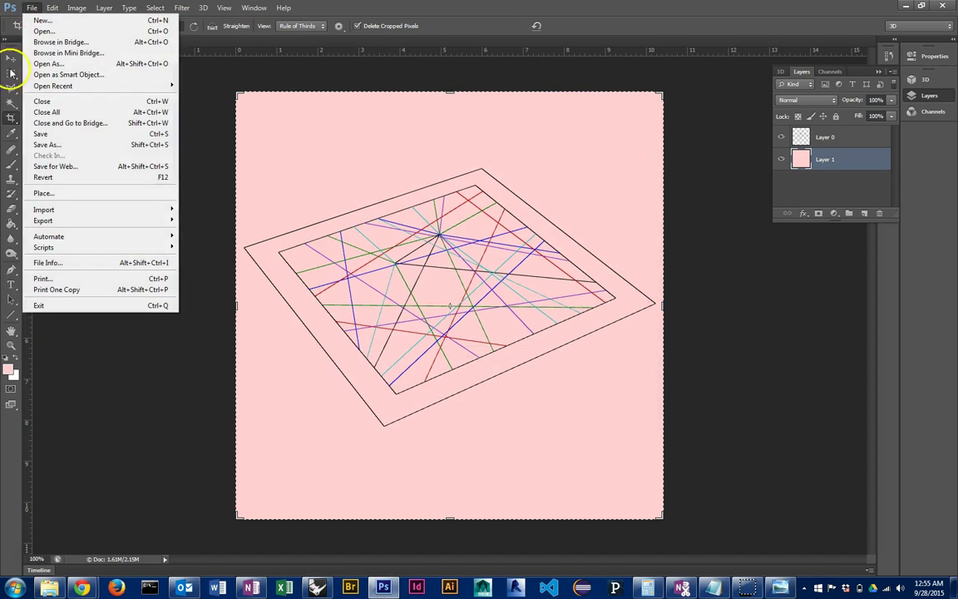
left_click(60, 164)
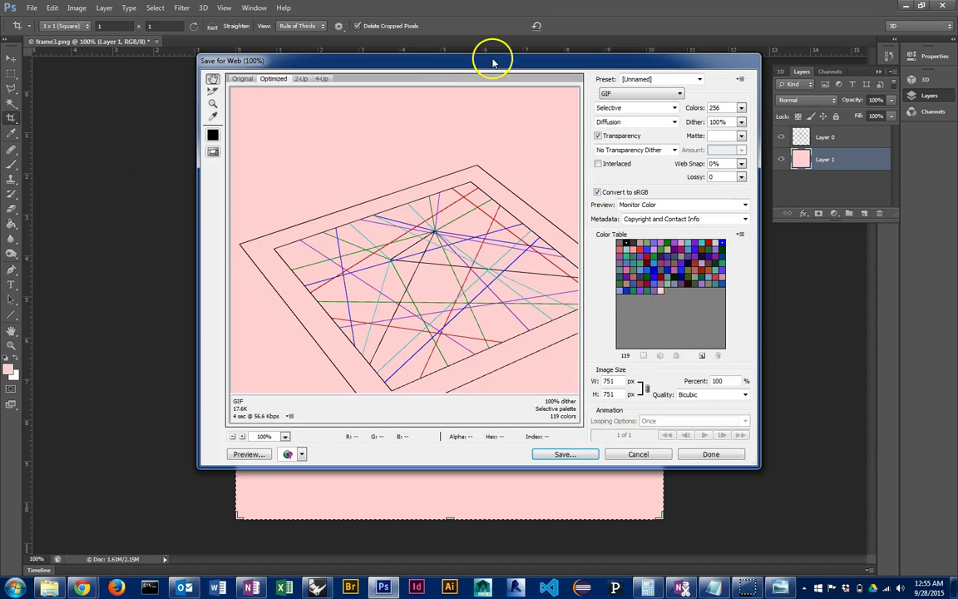
left_click_drag(408, 53, 348, 25)
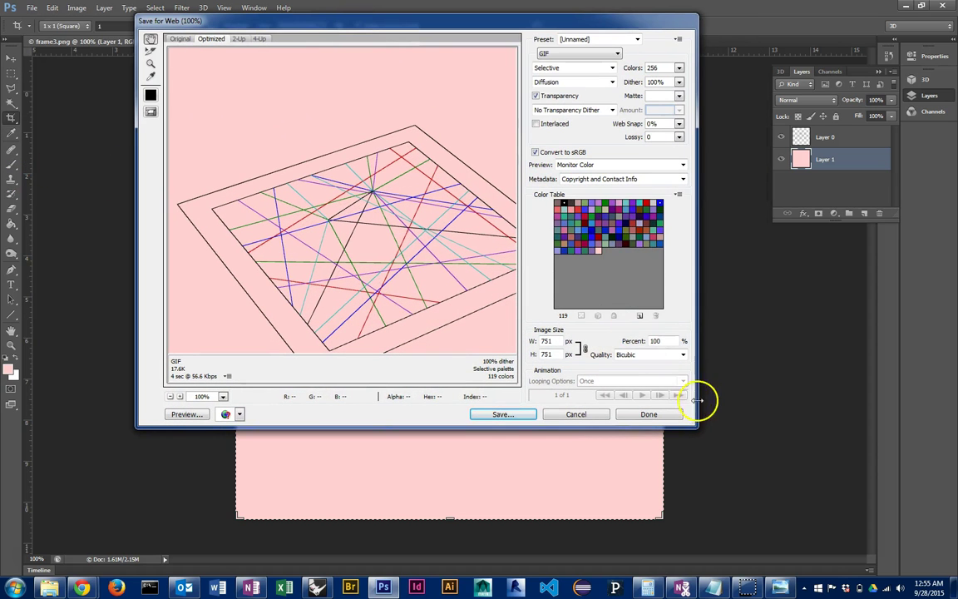
left_click_drag(695, 427, 838, 542)
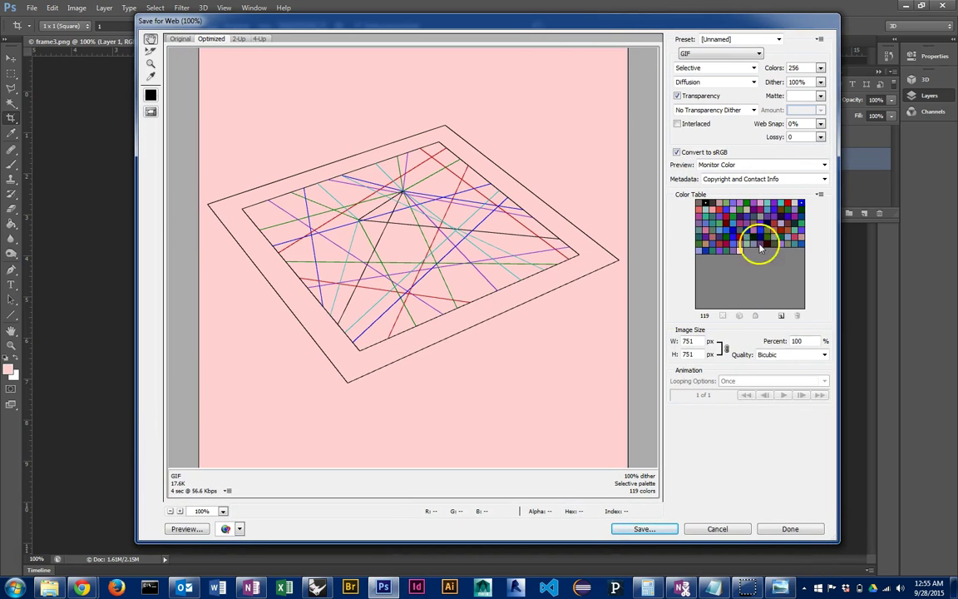
left_click(740, 55)
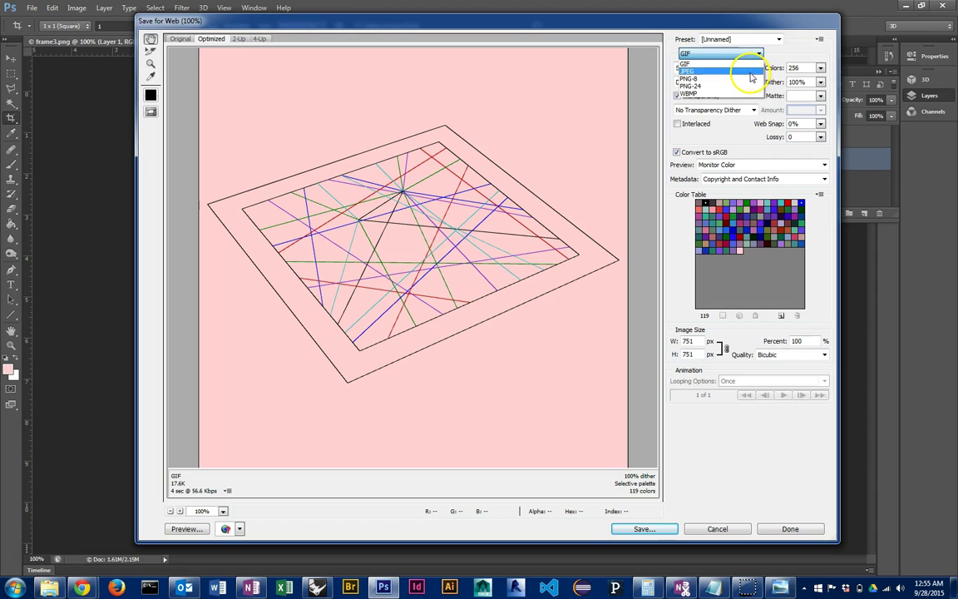
left_click(751, 71)
left_click(820, 68)
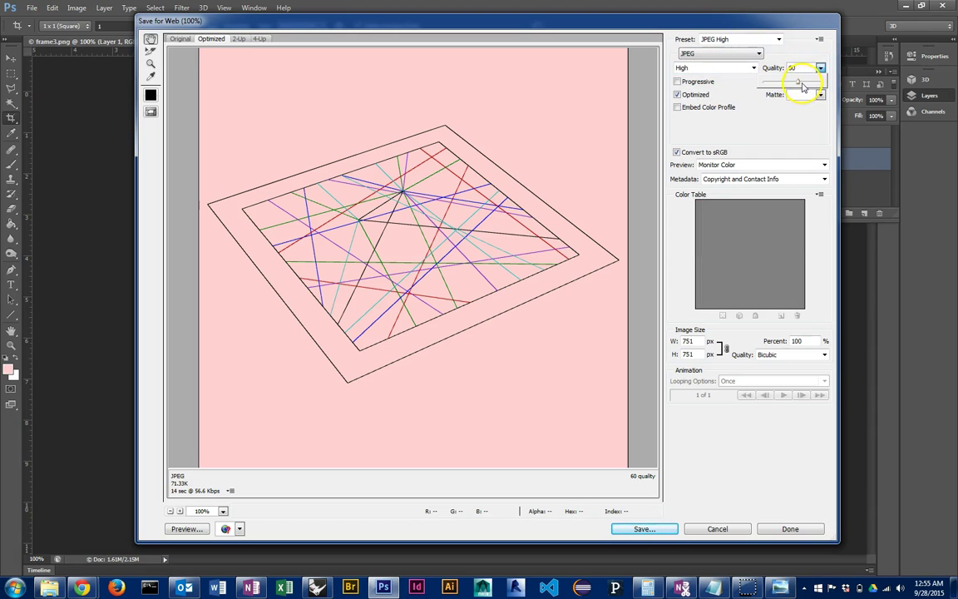
left_click_drag(812, 84, 811, 84)
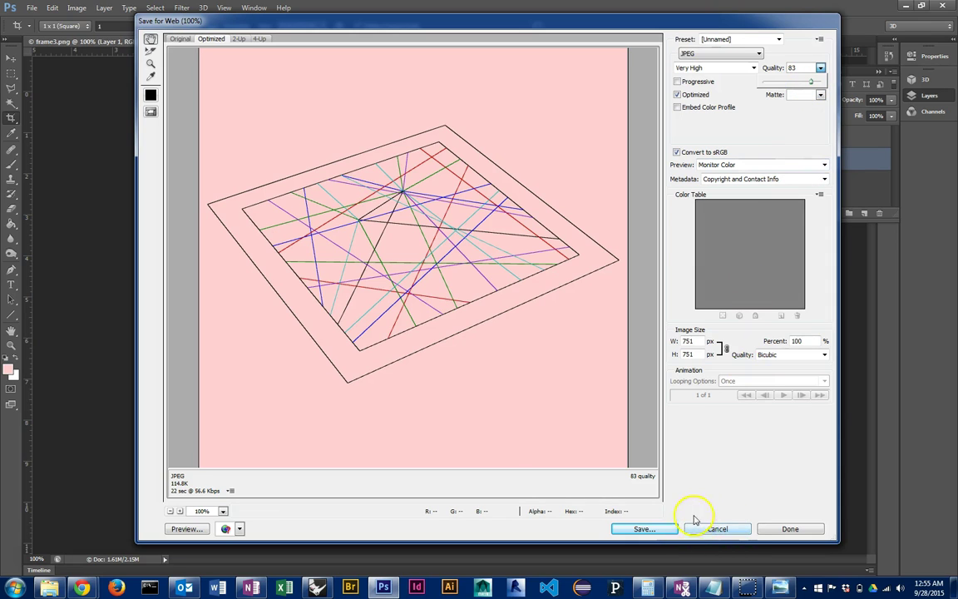
left_click(657, 529)
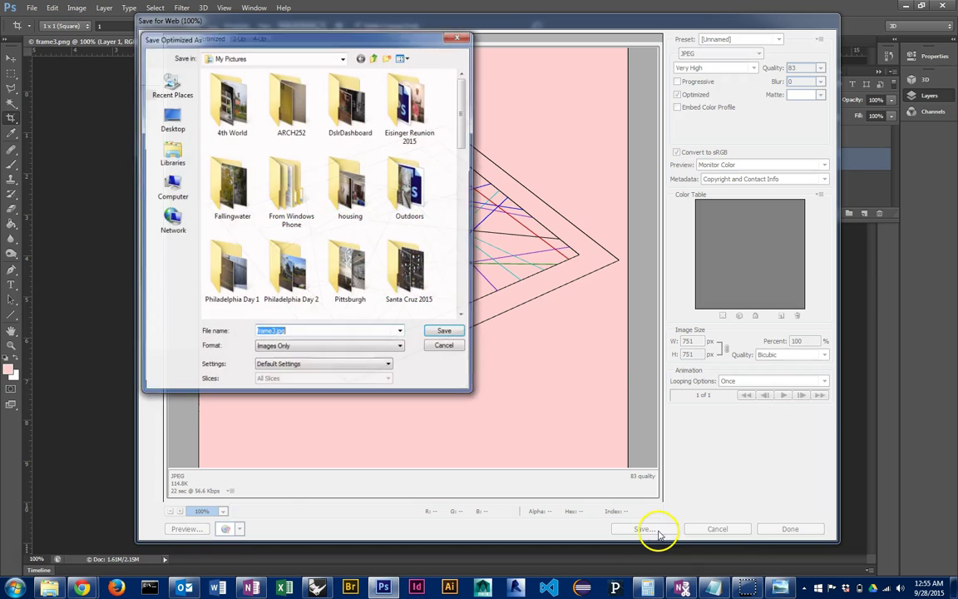
mouse_move(462, 86)
left_mouse_down()
mouse_move(466, 128)
mouse_move(468, 79)
left_mouse_up()
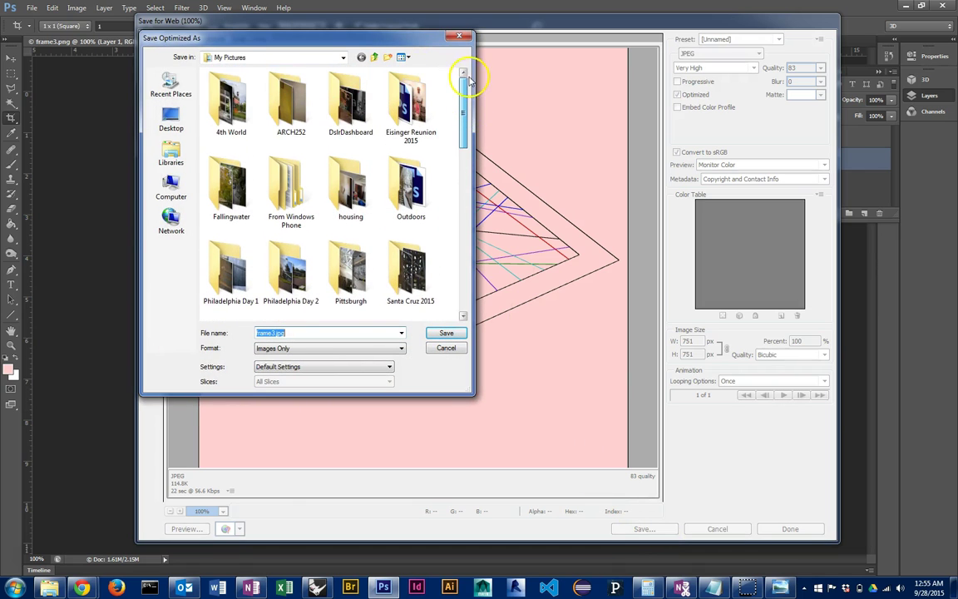
left_click(458, 36)
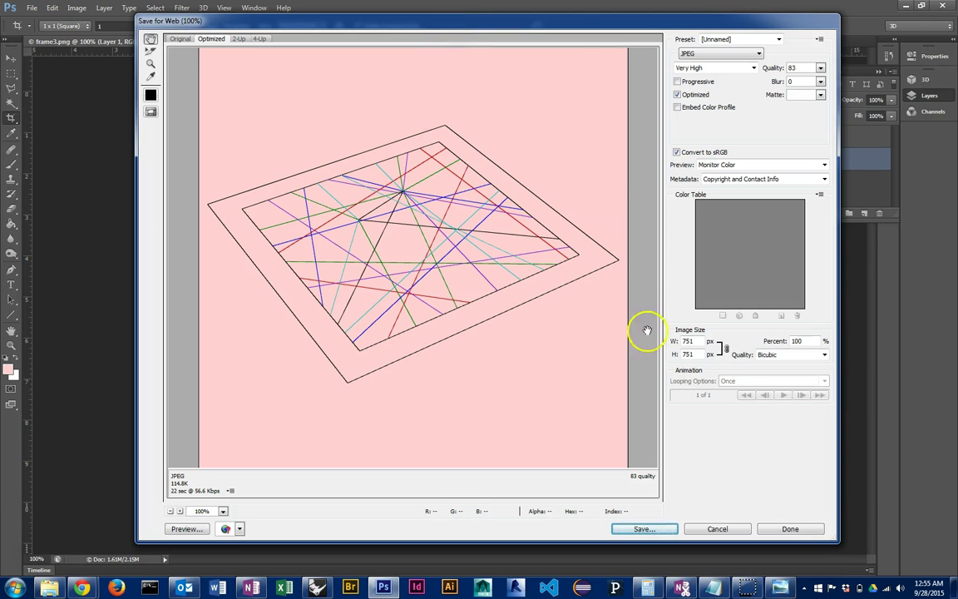